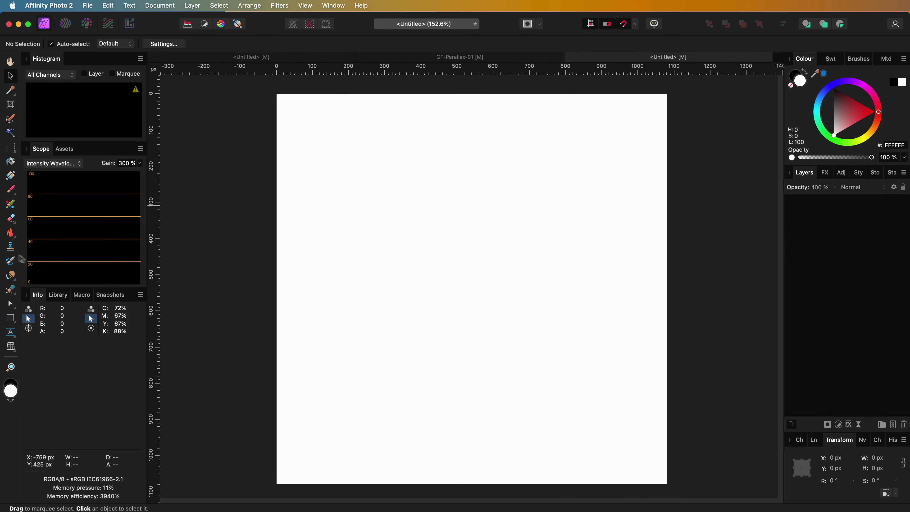
Step: Draw a square of about 662 px with a 3 pt stroke and centre it on the page
{"action": "left_click", "coordinate": [12, 319]}
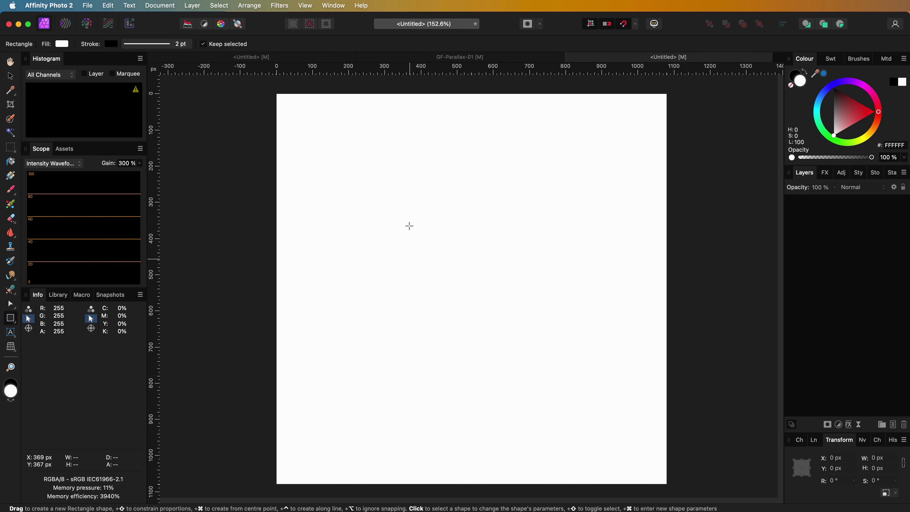
{"action": "left_click_drag", "start_coordinate": [365, 168], "coordinate": [605, 407]}
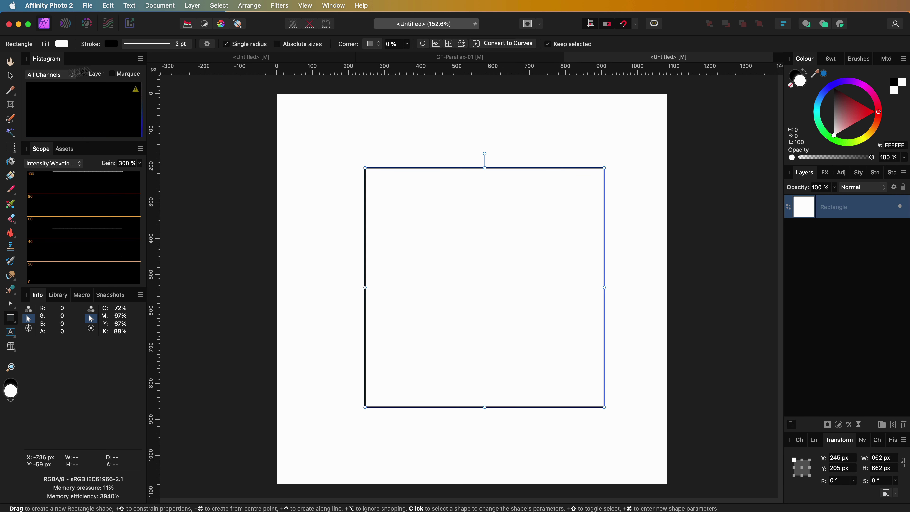
{"action": "left_click", "coordinate": [150, 42]}
{"action": "left_click_drag", "start_coordinate": [133, 75], "coordinate": [139, 74]}
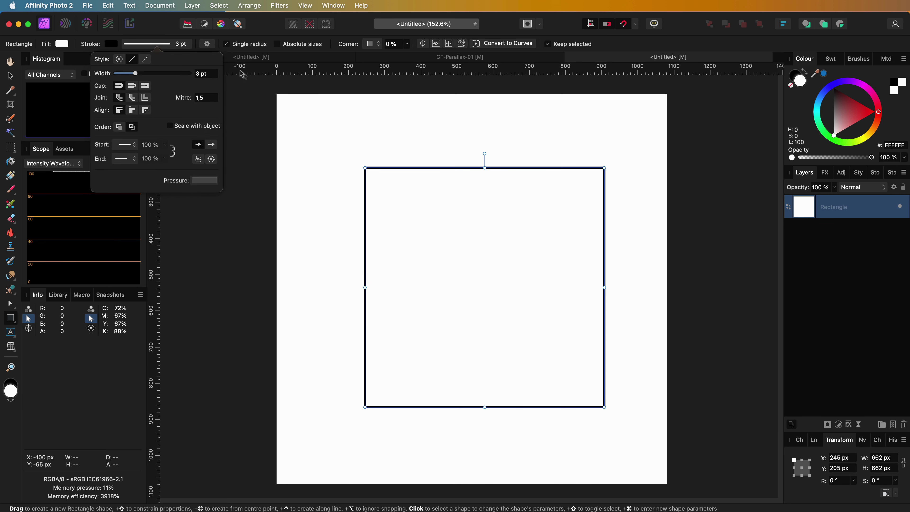
{"action": "mouse_move", "coordinate": [516, 270]}
{"action": "left_mouse_down"}
{"action": "mouse_move", "coordinate": [505, 261]}
{"action": "mouse_move", "coordinate": [502, 268]}
{"action": "left_mouse_up"}
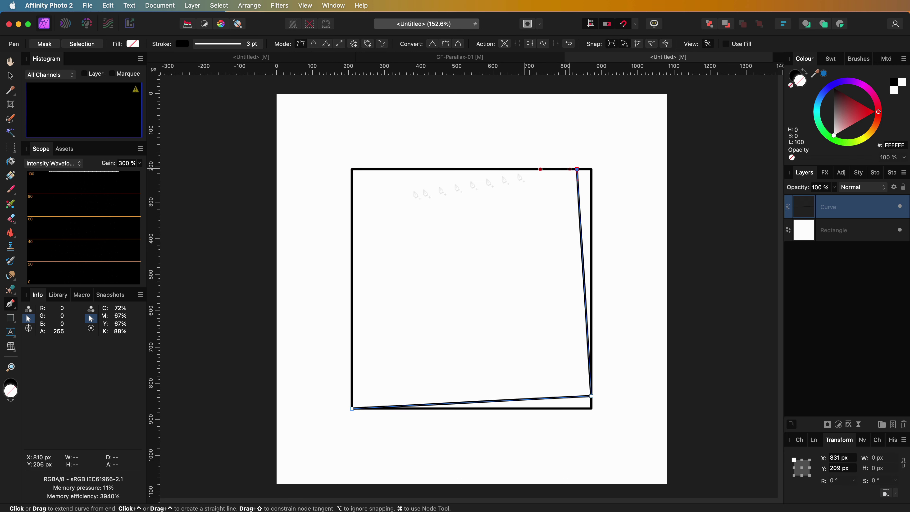
Step: Extend the Pen polyline counterclockwise inside the square for about four rounds, insetting each straight line slightly and redoing the misplaced node near the right edge
{"action": "left_click", "coordinate": [352, 178]}
{"action": "left_click", "coordinate": [363, 409]}
{"action": "left_click", "coordinate": [591, 383]}
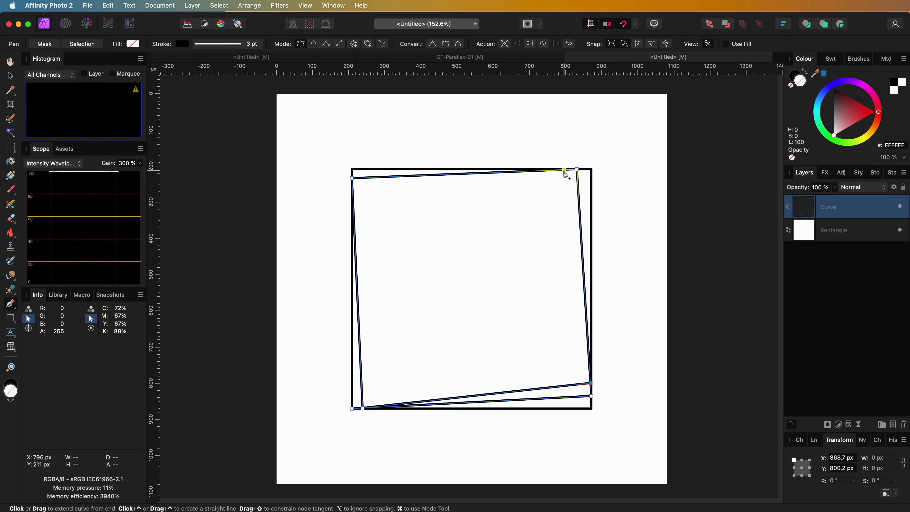
{"action": "left_click", "coordinate": [564, 169]}
{"action": "left_click", "coordinate": [353, 191]}
{"action": "left_click", "coordinate": [374, 406]}
{"action": "left_click", "coordinate": [589, 370]}
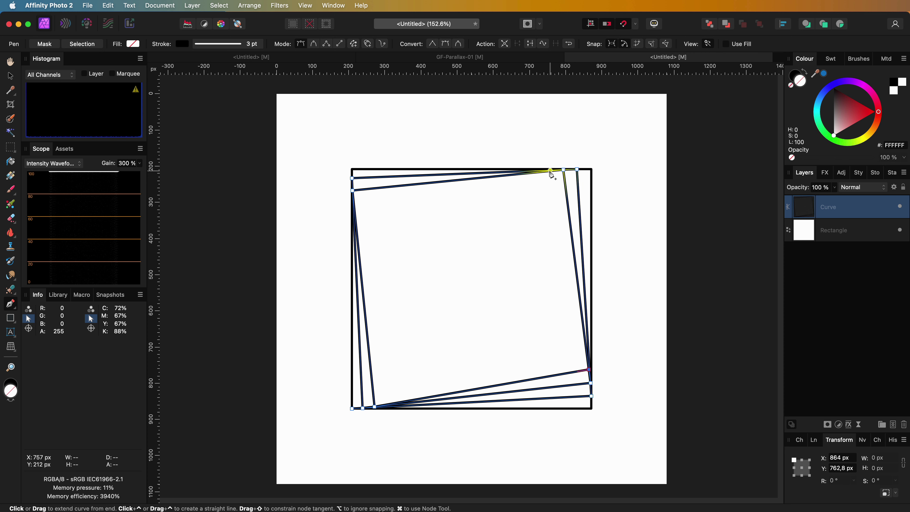
{"action": "left_click", "coordinate": [549, 171]}
{"action": "left_click", "coordinate": [355, 207]}
{"action": "left_click", "coordinate": [389, 404]}
{"action": "left_click", "coordinate": [587, 353]}
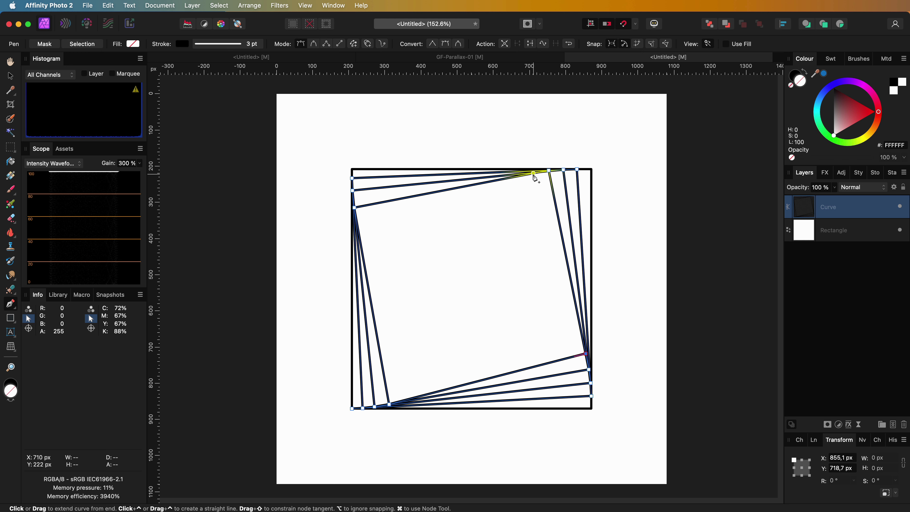
{"action": "left_click", "coordinate": [534, 173]}
{"action": "left_click", "coordinate": [357, 223]}
{"action": "left_click", "coordinate": [402, 401]}
{"action": "left_click", "coordinate": [582, 335]}
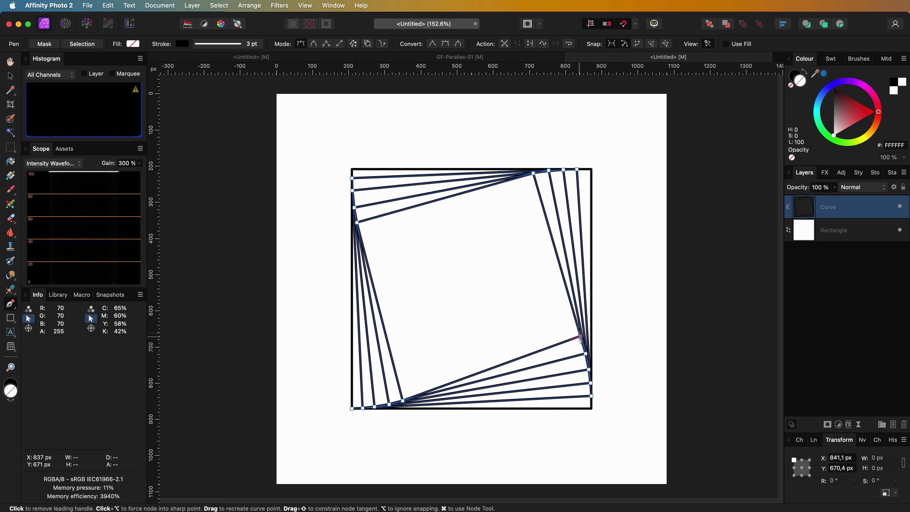
{"action": "key", "text": "super+z"}
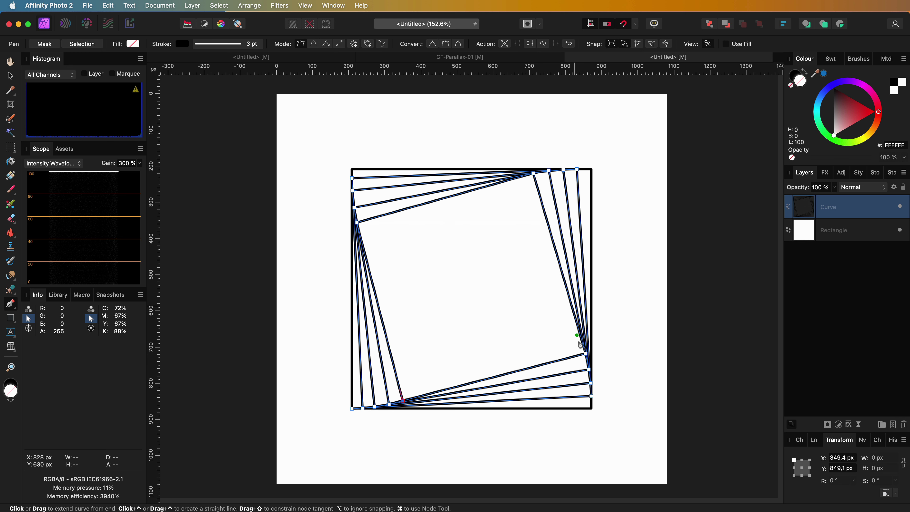
{"action": "left_click", "coordinate": [582, 341]}
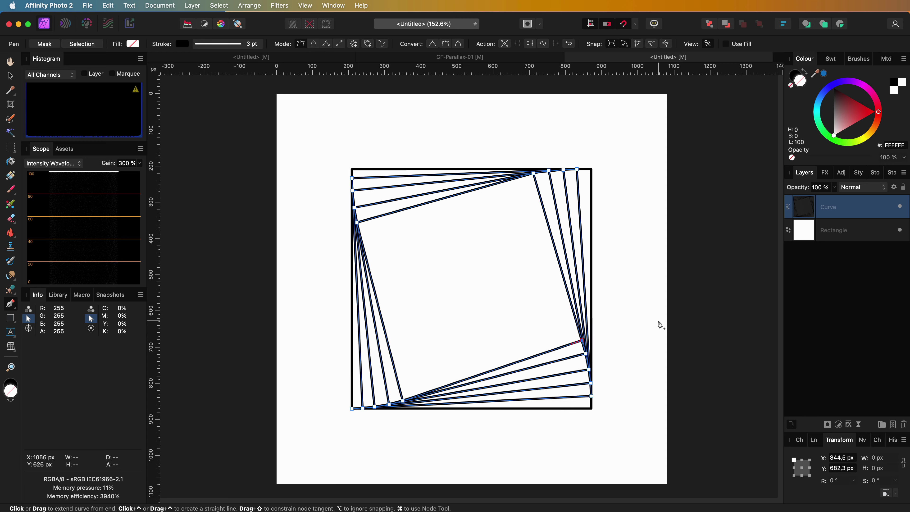
Step: Continue the straight-segment spiral inward through its middle rounds, placing each node just inside the previous round's line
{"action": "left_click", "coordinate": [521, 176]}
{"action": "left_click", "coordinate": [361, 237]}
{"action": "left_click", "coordinate": [417, 396]}
{"action": "left_click", "coordinate": [577, 328]}
{"action": "left_click", "coordinate": [509, 181]}
{"action": "left_click", "coordinate": [366, 251]}
{"action": "left_click", "coordinate": [429, 391]}
{"action": "left_click", "coordinate": [496, 187]}
{"action": "left_click", "coordinate": [373, 267]}
{"action": "left_click", "coordinate": [444, 383]}
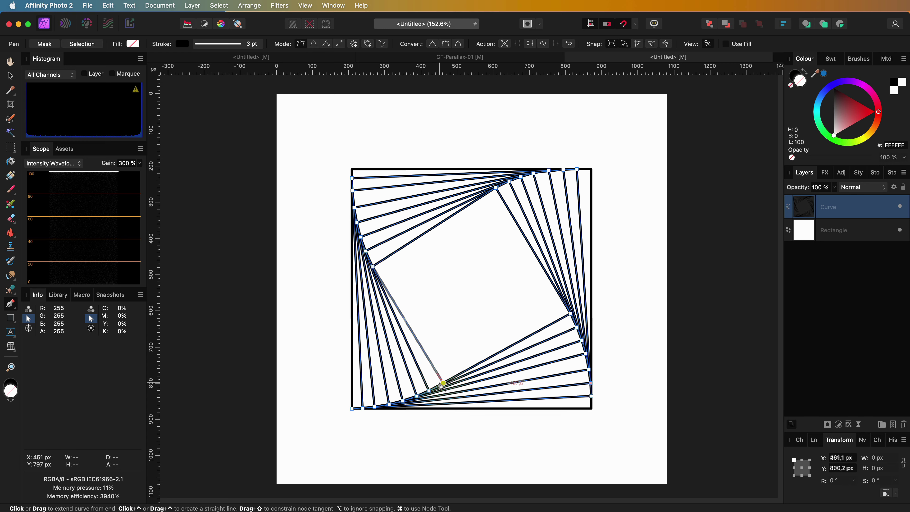
{"action": "left_click", "coordinate": [564, 301]}
{"action": "left_click", "coordinate": [483, 196]}
{"action": "left_click", "coordinate": [380, 279]}
{"action": "left_click", "coordinate": [455, 375]}
{"action": "left_click", "coordinate": [554, 289]}
{"action": "left_click", "coordinate": [533, 271]}
{"action": "left_click", "coordinate": [455, 224]}
{"action": "left_click", "coordinate": [411, 310]}
{"action": "left_click", "coordinate": [486, 341]}
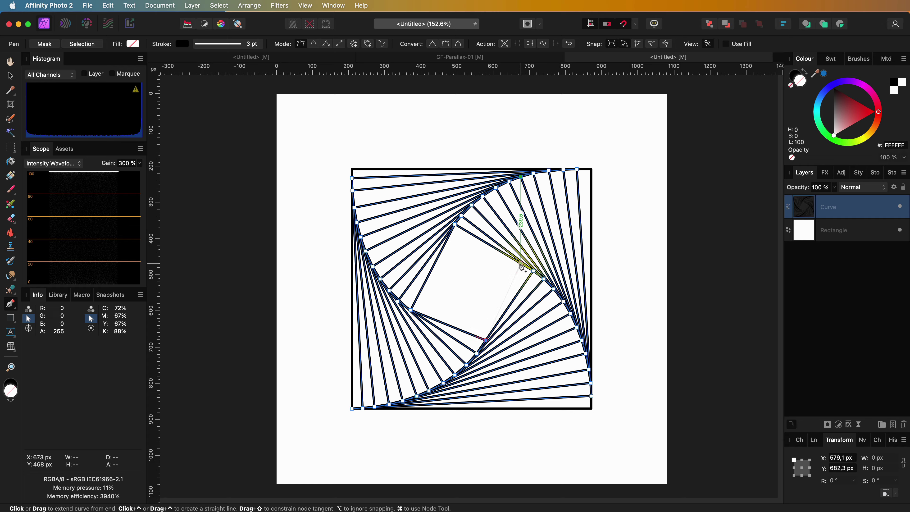
Step: Complete the innermost rounds of the spiral with progressively shorter straight segments until it closes in on the square's centre
{"action": "left_click", "coordinate": [521, 264]}
{"action": "left_click", "coordinate": [448, 237]}
{"action": "left_click", "coordinate": [425, 316]}
{"action": "left_click", "coordinate": [492, 328]}
{"action": "key", "text": "super+z"}
{"action": "left_click", "coordinate": [510, 259]}
{"action": "left_click", "coordinate": [444, 251]}
{"action": "left_click", "coordinate": [438, 318]}
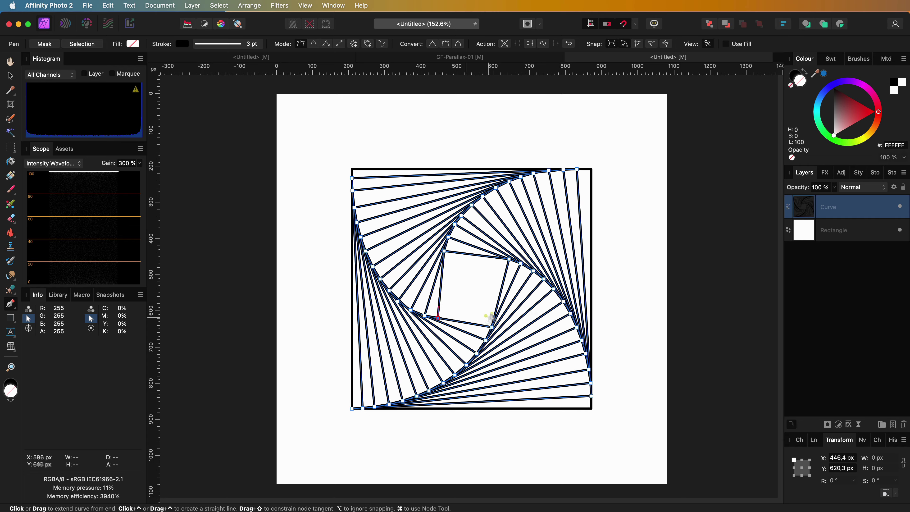
{"action": "left_click", "coordinate": [493, 314]}
{"action": "left_click", "coordinate": [496, 259]}
{"action": "left_click", "coordinate": [445, 263]}
{"action": "left_click", "coordinate": [448, 316]}
{"action": "left_click", "coordinate": [448, 290]}
{"action": "left_click", "coordinate": [466, 302]}
{"action": "left_click", "coordinate": [482, 279]}
{"action": "left_click", "coordinate": [462, 277]}
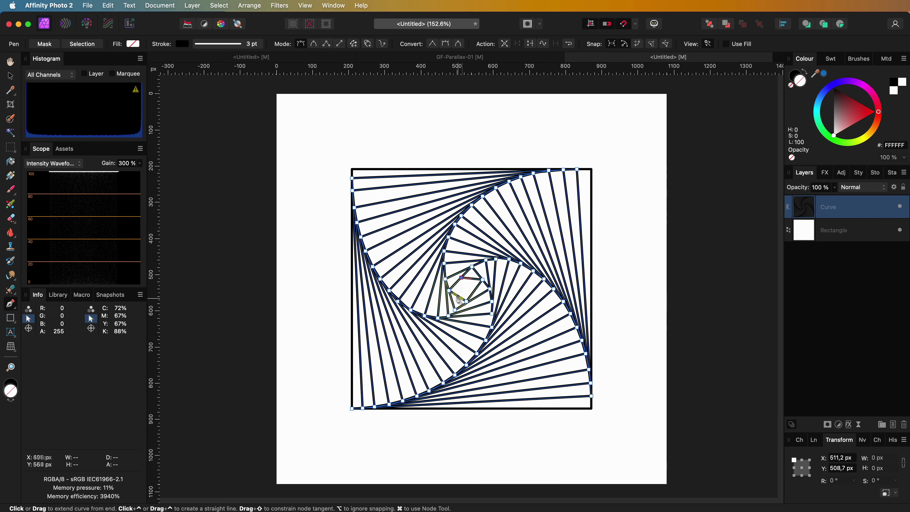
{"action": "left_click", "coordinate": [458, 296]}
{"action": "left_click", "coordinate": [472, 291]}
{"action": "left_click", "coordinate": [466, 278]}
Step: Group the spiral curve with the square
{"action": "left_click", "coordinate": [16, 80]}
{"action": "left_click", "coordinate": [813, 231], "text": "shift"}
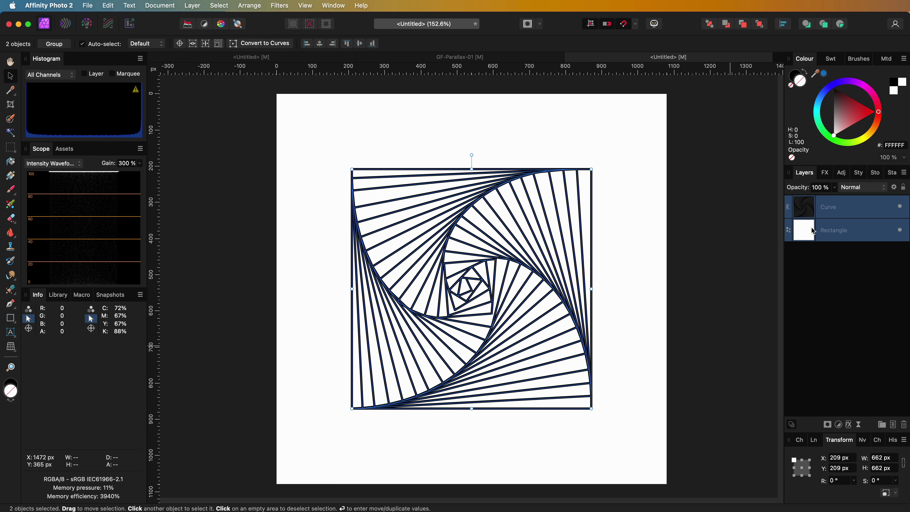
{"action": "right_click", "coordinate": [836, 212]}
{"action": "left_click", "coordinate": [854, 357]}
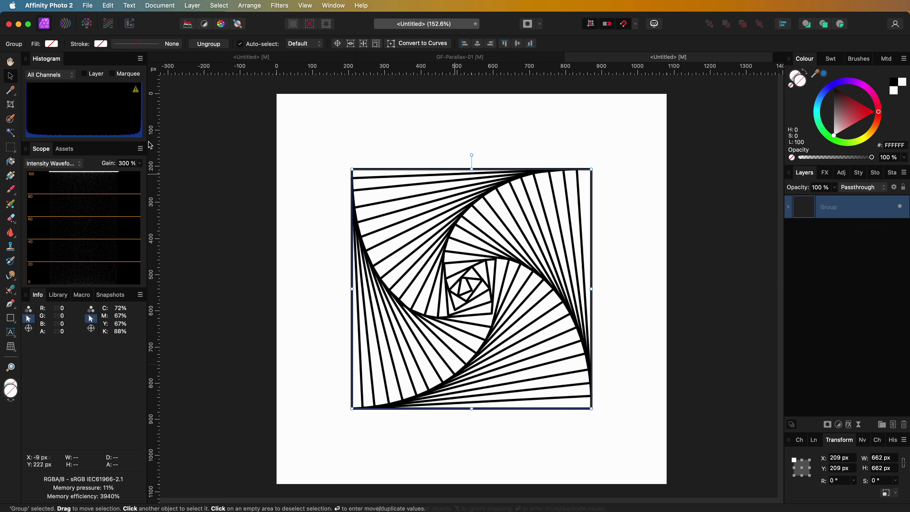
Step: Fit the group into the page's lower-left quarter at 540 × 540 px and copy it into the other three quarters
{"action": "left_click_drag", "start_coordinate": [563, 277], "coordinate": [487, 352]}
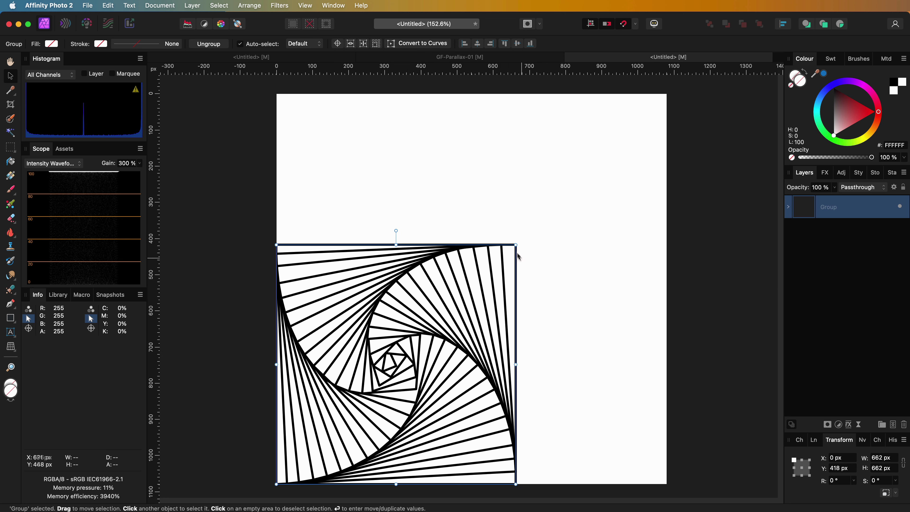
{"action": "mouse_move", "coordinate": [515, 246]}
{"action": "left_mouse_down"}
{"action": "mouse_move", "coordinate": [433, 301]}
{"action": "mouse_move", "coordinate": [459, 276]}
{"action": "left_mouse_up"}
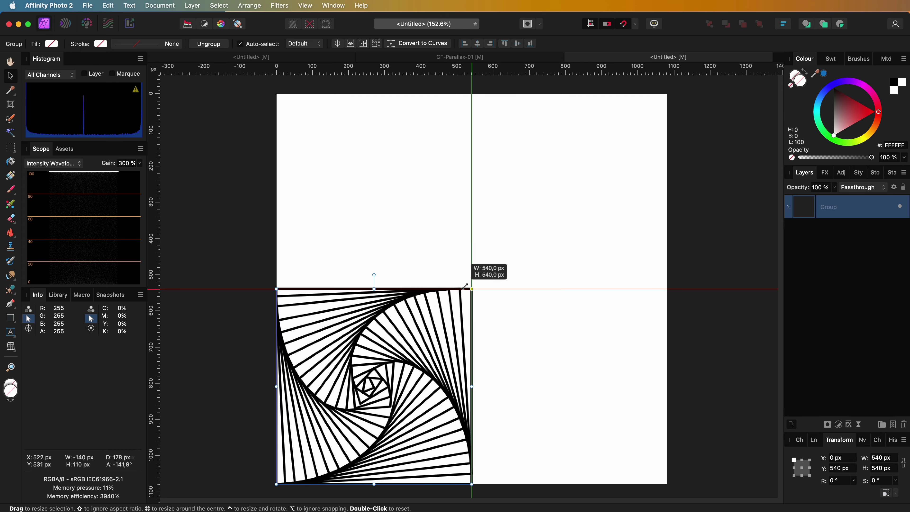
{"action": "mouse_move", "coordinate": [466, 325]}
{"action": "left_mouse_down"}
{"action": "mouse_move", "coordinate": [605, 355]}
{"action": "mouse_move", "coordinate": [641, 345]}
{"action": "left_mouse_up"}
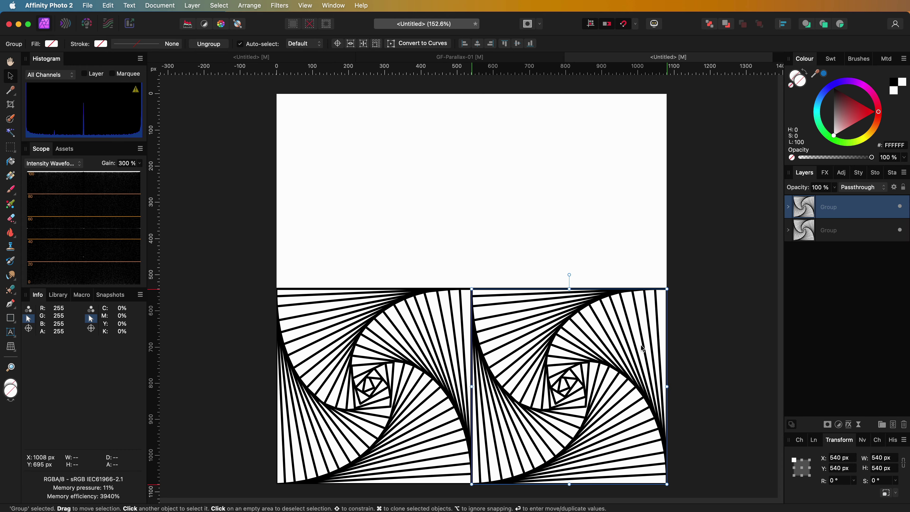
{"action": "mouse_move", "coordinate": [608, 406]}
{"action": "left_mouse_down"}
{"action": "mouse_move", "coordinate": [464, 168]}
{"action": "mouse_move", "coordinate": [413, 211]}
{"action": "mouse_move", "coordinate": [519, 223]}
{"action": "mouse_move", "coordinate": [610, 287]}
{"action": "left_mouse_up"}
{"action": "left_click", "coordinate": [699, 290]}
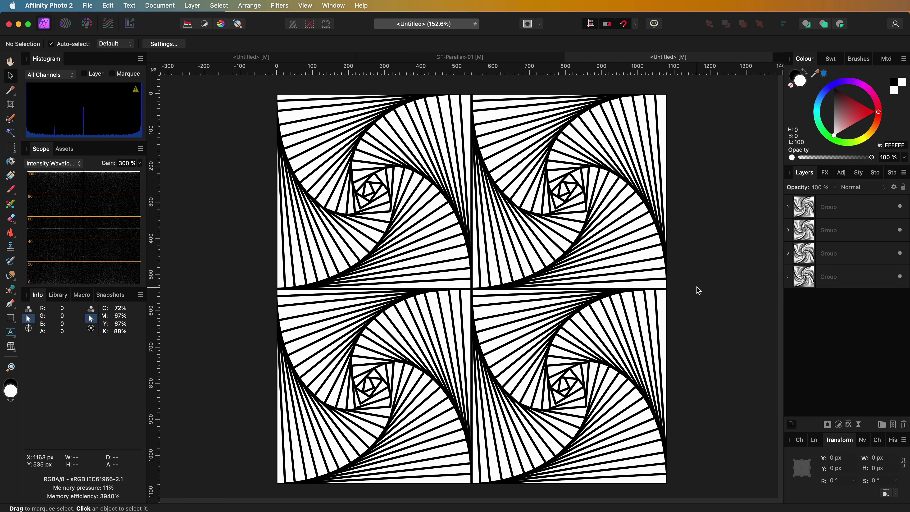
Step: Flip the upper-left tile and the curve of the lower-right tile horizontally
{"action": "left_click", "coordinate": [416, 209]}
{"action": "right_click", "coordinate": [386, 160]}
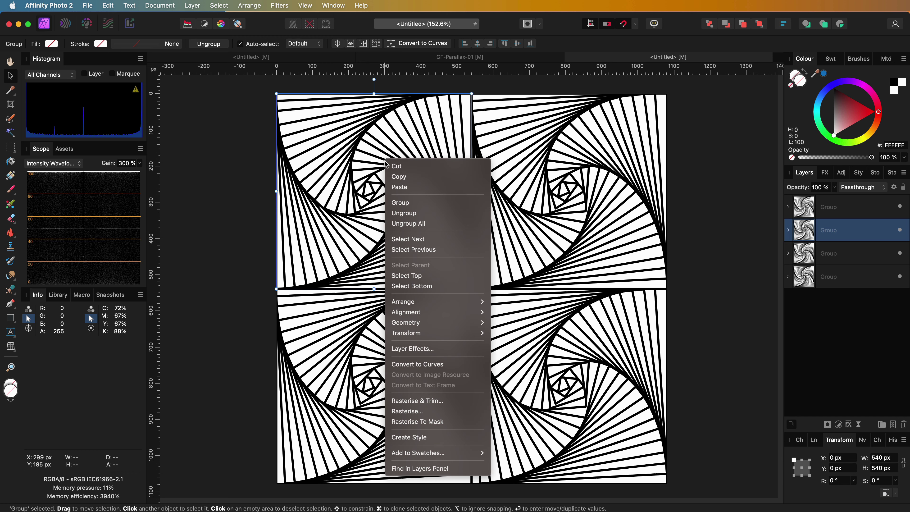
{"action": "mouse_move", "coordinate": [442, 329]}
{"action": "left_click", "coordinate": [517, 359]}
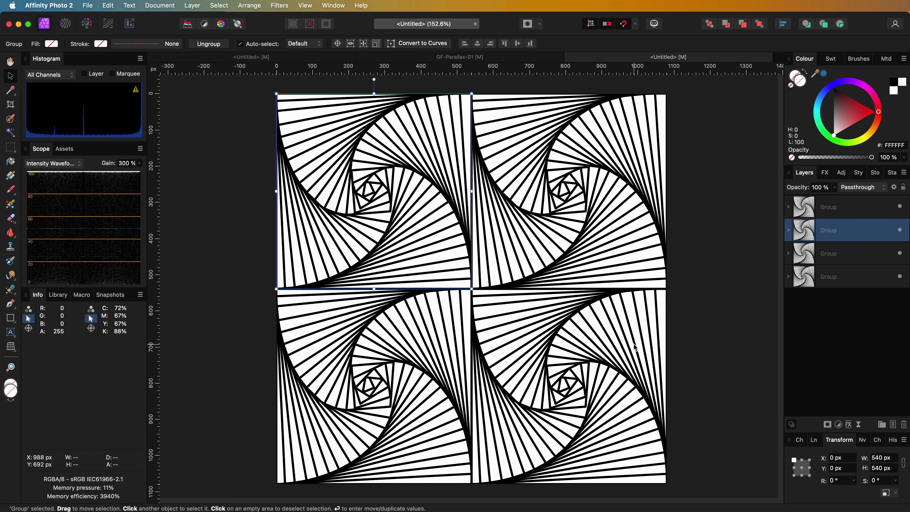
{"action": "right_click", "coordinate": [531, 301]}
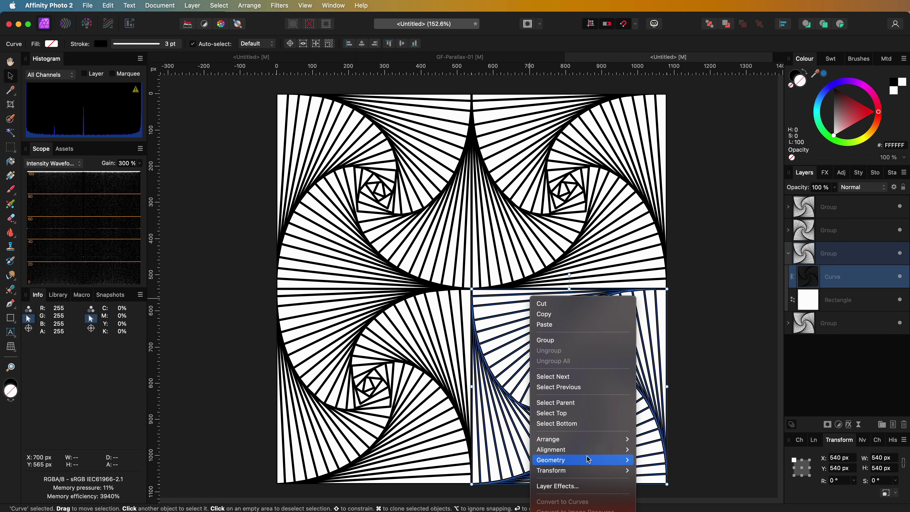
{"action": "mouse_move", "coordinate": [593, 476]}
{"action": "left_click", "coordinate": [661, 496]}
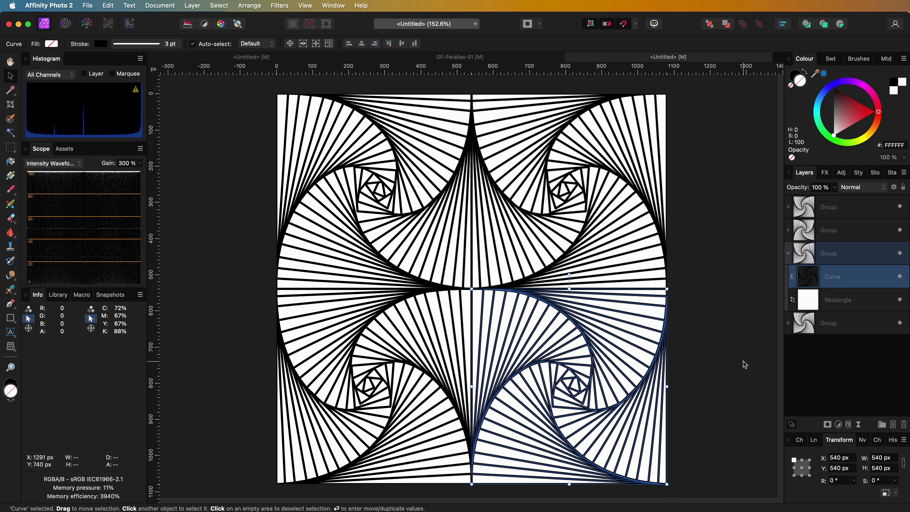
{"action": "left_click", "coordinate": [739, 289]}
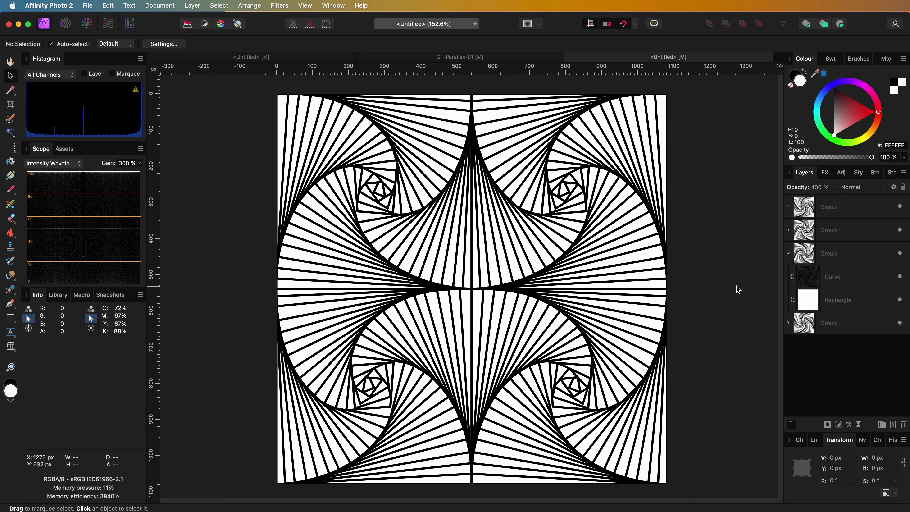
Step: Combine all four tile groups into one group
{"action": "left_click", "coordinate": [821, 207]}
{"action": "left_click", "coordinate": [789, 257]}
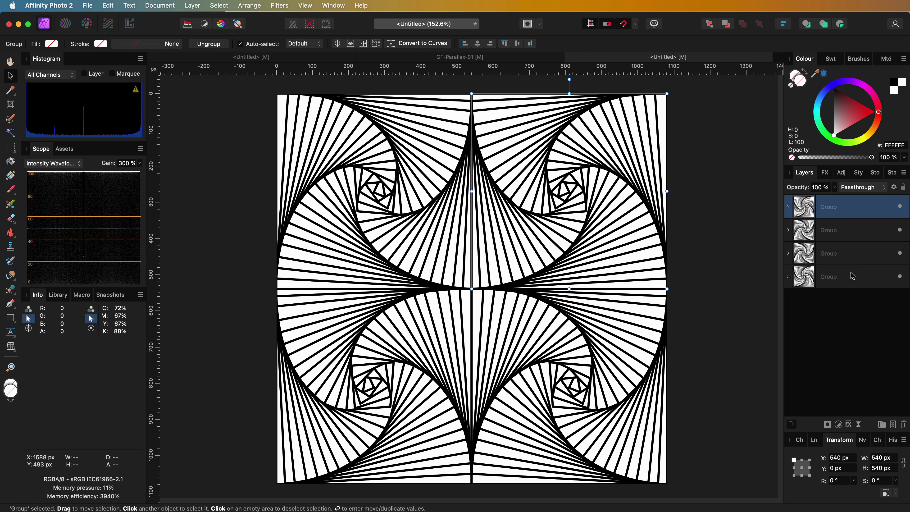
{"action": "left_click", "coordinate": [849, 276], "text": "shift"}
{"action": "key", "text": "super+g"}
Step: Enlarge the canvas to 2160 × 2160 px with the Crop tool
{"action": "key", "text": "c"}
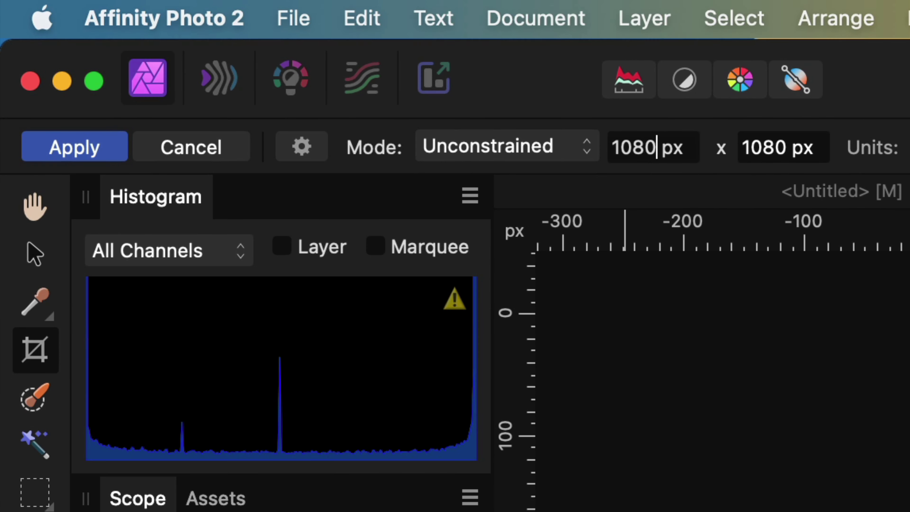
{"action": "type", "text": "*2"}
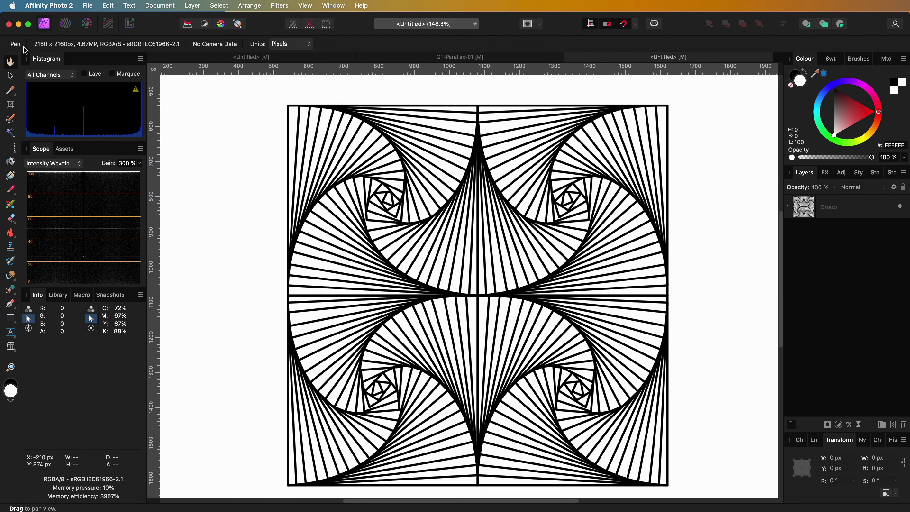
{"action": "key", "text": "super+0"}
Step: Reposition and duplicate the pattern group so that four copies fill the enlarged canvas
{"action": "left_click", "coordinate": [10, 76]}
{"action": "left_click_drag", "start_coordinate": [496, 267], "coordinate": [592, 363]}
{"action": "left_click", "coordinate": [437, 322], "text": "shift"}
{"action": "left_click_drag", "start_coordinate": [437, 321], "coordinate": [440, 127]}
Step: Flip the lower-left tile horizontally in both the upper-right and the upper-left pattern copies
{"action": "double_click", "coordinate": [516, 240]}
{"action": "right_click", "coordinate": [515, 237]}
{"action": "mouse_move", "coordinate": [556, 416]}
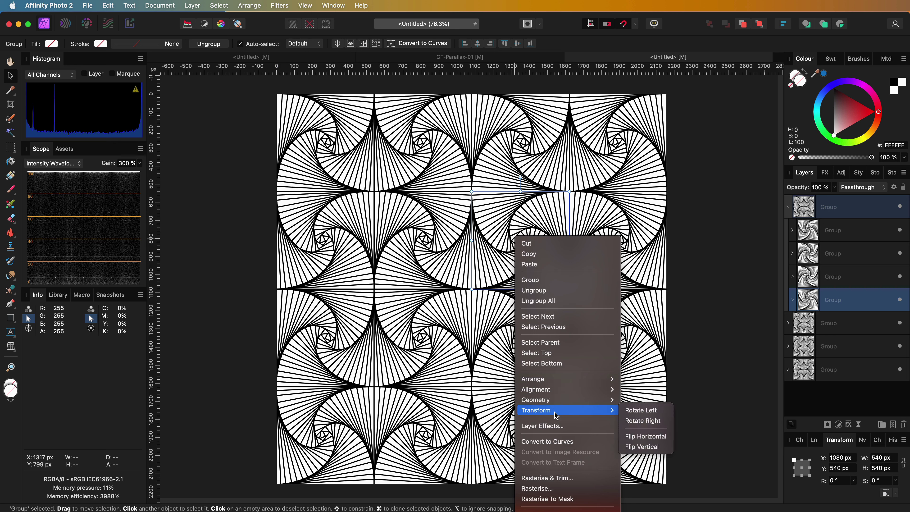
{"action": "left_click", "coordinate": [644, 437]}
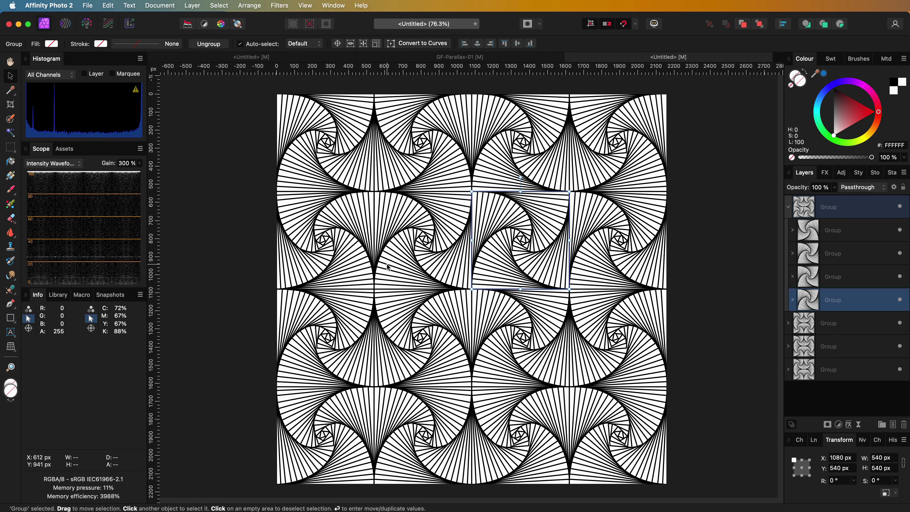
{"action": "double_click", "coordinate": [331, 233]}
{"action": "right_click", "coordinate": [332, 233]}
{"action": "mouse_move", "coordinate": [405, 407]}
{"action": "left_click", "coordinate": [476, 432]}
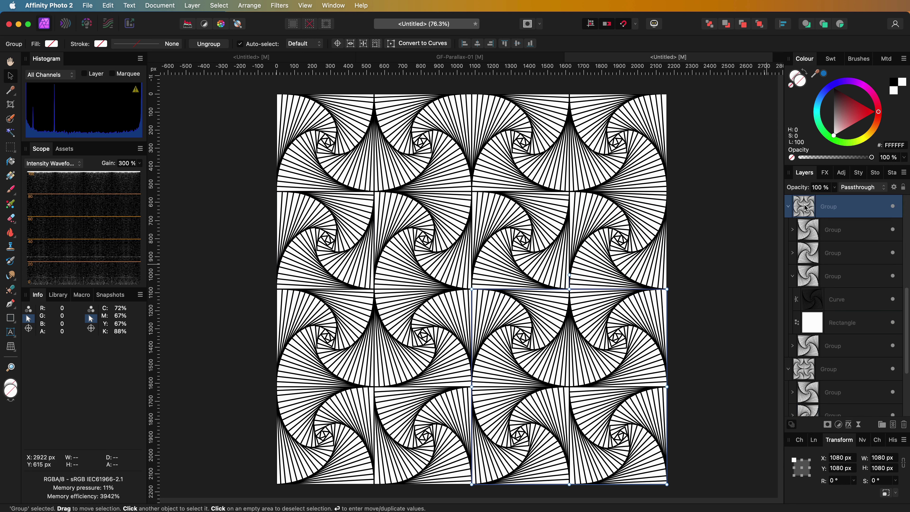
Step: Remove all four tiled pattern groups from the canvas
{"action": "key", "text": "super+z"}
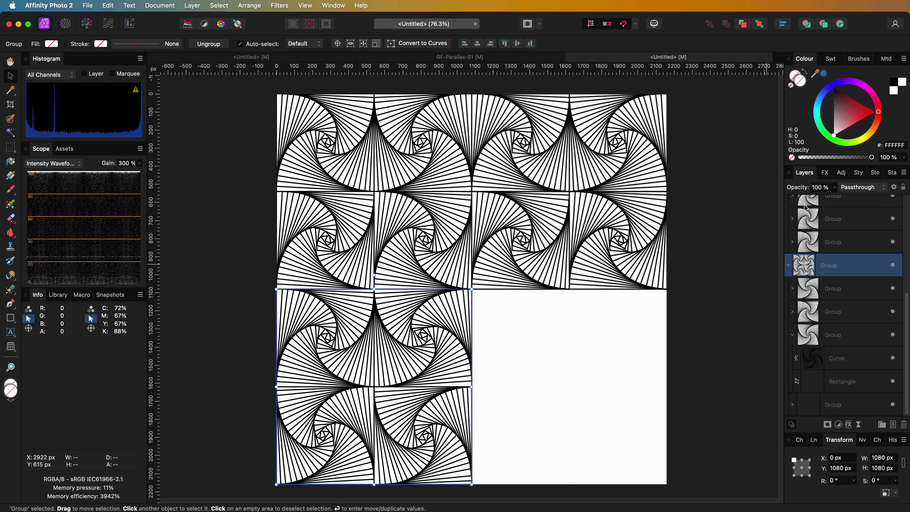
{"action": "key", "text": "super+z"}
{"action": "key", "text": "super+z"}
{"action": "key", "text": "super+z"}
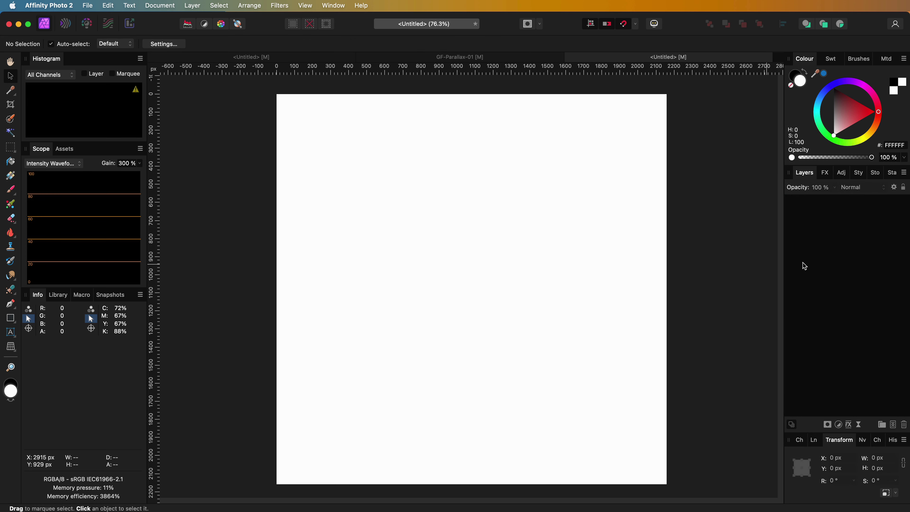
Step: Draw a new square of about 588 px near the canvas centre and enlarge it to about 666 px
{"action": "key", "text": "u"}
{"action": "left_click_drag", "start_coordinate": [404, 209], "coordinate": [510, 315]}
{"action": "scroll", "coordinate": [468, 256], "scroll_direction": "up", "scroll_amount": 5}
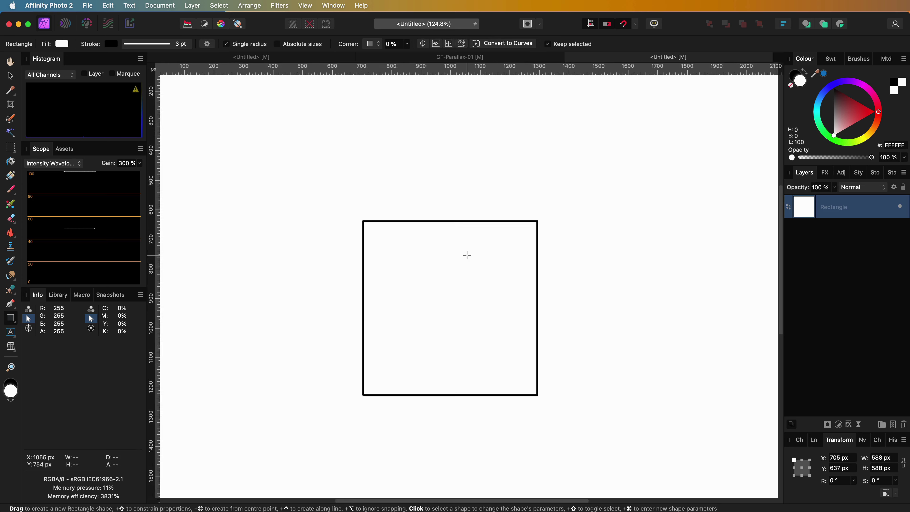
{"action": "left_click_drag", "start_coordinate": [614, 429], "coordinate": [646, 461]}
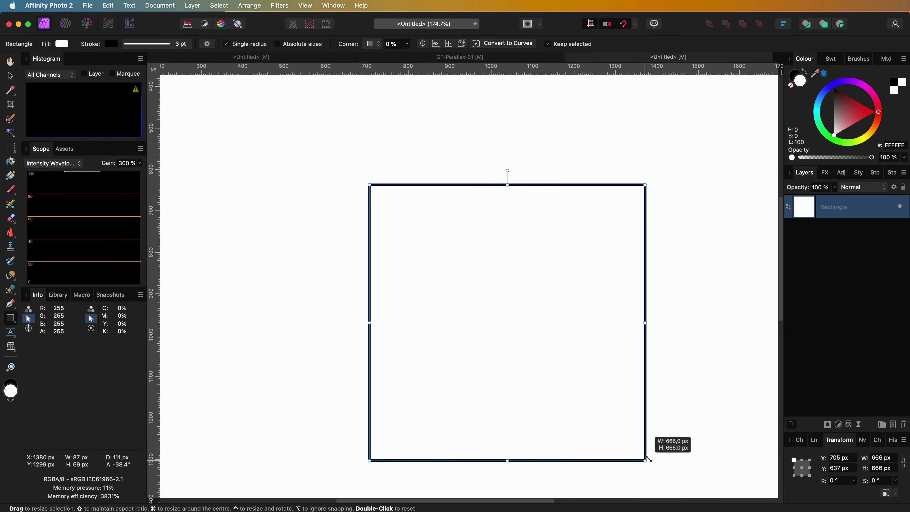
Step: Draw two straight diagonal lines connecting the opposite corners of the square
{"action": "left_click", "coordinate": [14, 304]}
{"action": "left_click", "coordinate": [370, 185]}
{"action": "left_click", "coordinate": [645, 461]}
{"action": "key", "text": "Escape"}
{"action": "left_click", "coordinate": [646, 186]}
{"action": "left_click", "coordinate": [371, 461]}
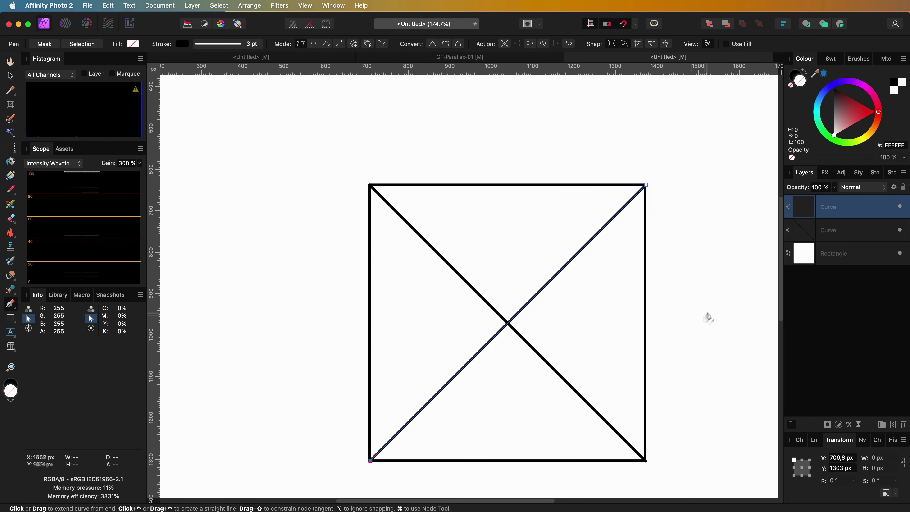
{"action": "key", "text": "Escape"}
Step: Draw an inward-spiralling chain of straight lines in the square's left triangle, starting from the upper-left corner
{"action": "left_click", "coordinate": [370, 185]}
{"action": "left_click", "coordinate": [385, 446]}
{"action": "left_click", "coordinate": [497, 314]}
{"action": "left_click", "coordinate": [371, 206]}
{"action": "left_click", "coordinate": [401, 427]}
{"action": "left_click", "coordinate": [483, 301]}
{"action": "left_click", "coordinate": [375, 226]}
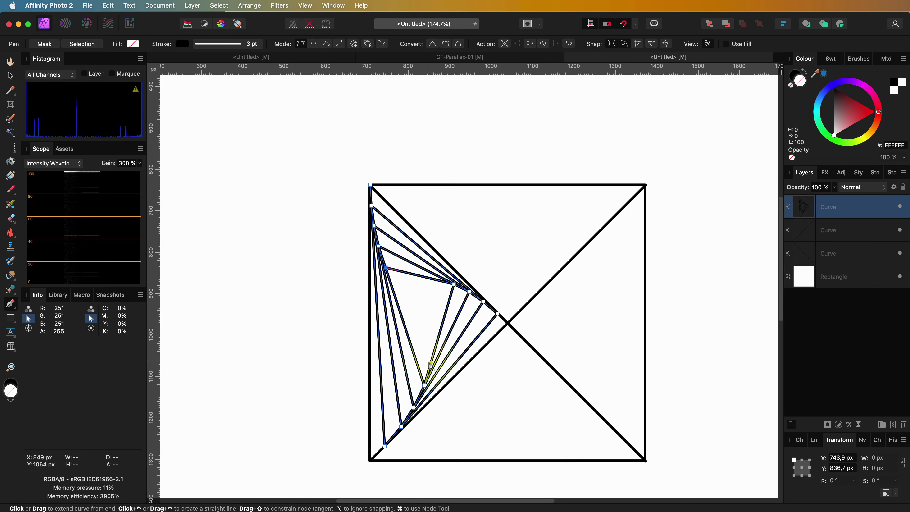
{"action": "left_click", "coordinate": [425, 284]}
{"action": "left_click", "coordinate": [401, 296]}
{"action": "left_click", "coordinate": [430, 322]}
{"action": "left_click", "coordinate": [414, 290]}
Step: Duplicate the spiral with successive 90° rotations so that it fills the other three triangles of the square
{"action": "key", "text": "v"}
{"action": "key", "text": "super+j"}
{"action": "left_click_drag", "start_coordinate": [434, 171], "coordinate": [646, 333]}
{"action": "left_click_drag", "start_coordinate": [429, 331], "coordinate": [509, 264]}
{"action": "key", "text": "super+j"}
{"action": "key", "text": "super+j"}
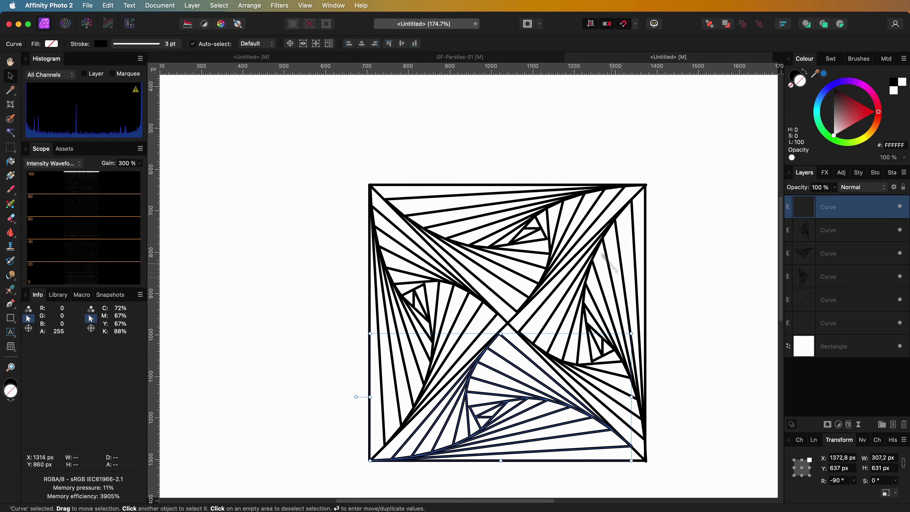
{"action": "left_click", "coordinate": [702, 244]}
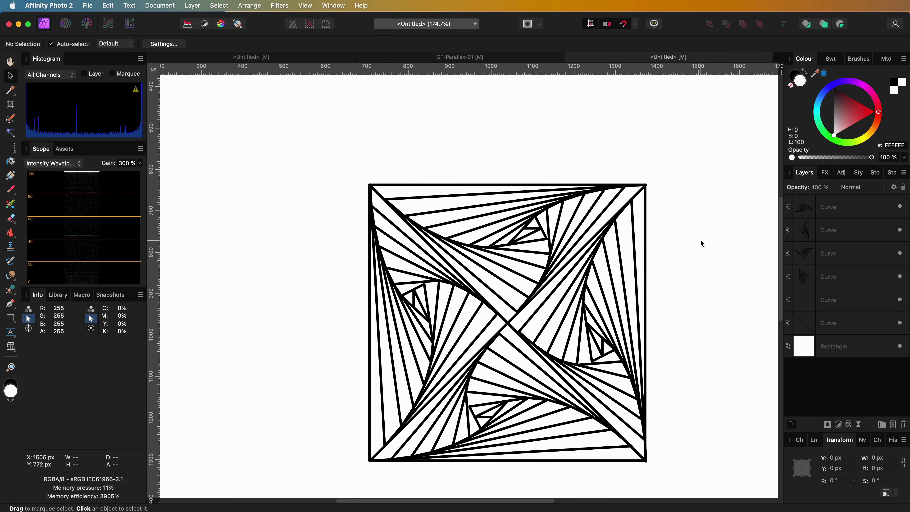
Step: Group the square with all its diagonals and spirals and move the group to the canvas's lower-left corner
{"action": "left_click_drag", "start_coordinate": [323, 161], "coordinate": [667, 478]}
{"action": "key", "text": "super+g"}
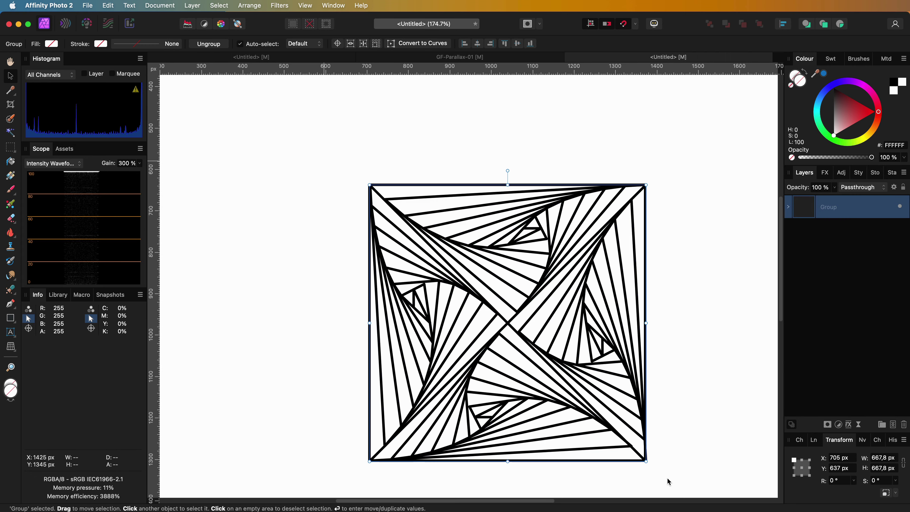
{"action": "key", "text": "super+0"}
{"action": "left_click_drag", "start_coordinate": [502, 306], "coordinate": [372, 463]}
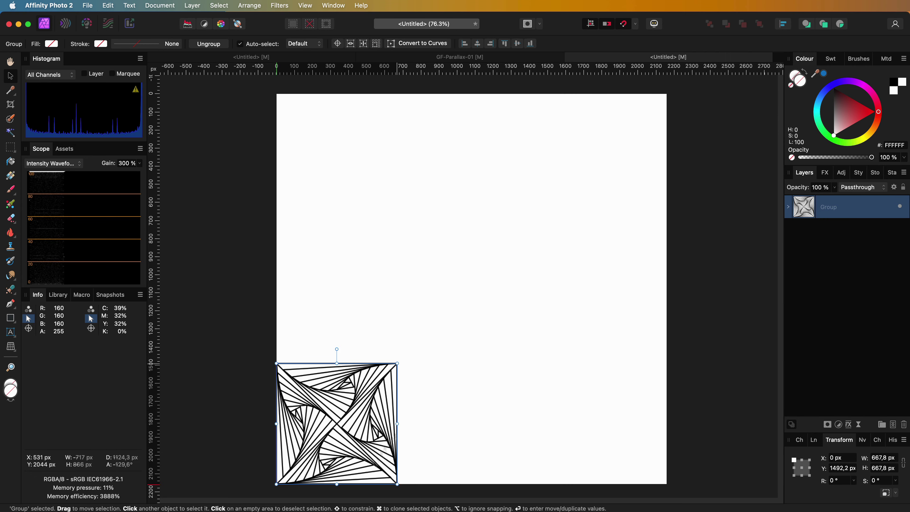
Step: Enlarge the pattern group to 1080 × 1080 px and place a duplicate beside it in the lower-right quarter
{"action": "left_click_drag", "start_coordinate": [398, 363], "coordinate": [472, 289]}
{"action": "key", "text": "super+j"}
{"action": "left_click_drag", "start_coordinate": [375, 387], "coordinate": [570, 387]}
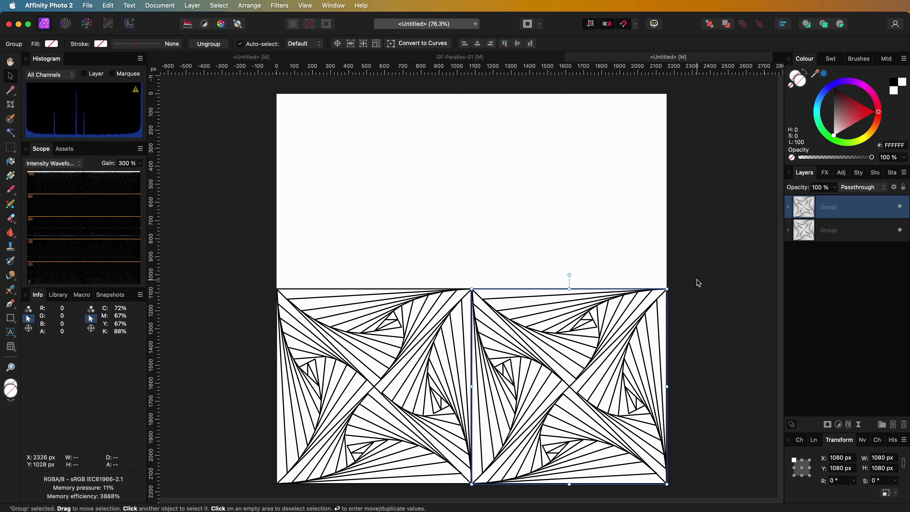
Step: Flip the lower-right pattern tile horizontally so that it mirrors its neighbour
{"action": "left_click_drag", "start_coordinate": [569, 274], "coordinate": [541, 279]}
{"action": "key", "text": "super+z"}
{"action": "right_click", "coordinate": [536, 375]}
{"action": "left_click", "coordinate": [559, 451]}
Step: Duplicate both lower tiles into the canvas's upper half and turn the copies upside down
{"action": "left_click", "coordinate": [441, 379], "text": "shift"}
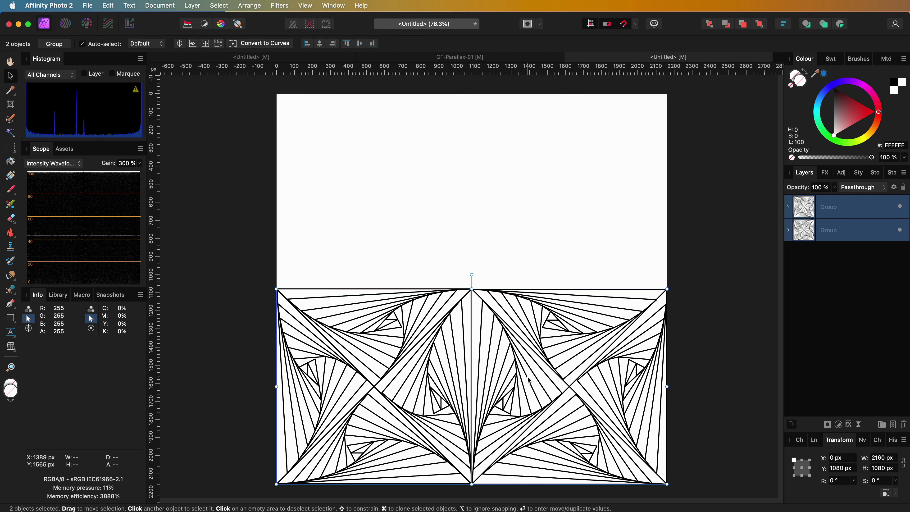
{"action": "key", "text": "super+j"}
{"action": "left_click_drag", "start_coordinate": [528, 377], "coordinate": [528, 182]}
{"action": "left_click_drag", "start_coordinate": [472, 80], "coordinate": [479, 364]}
{"action": "left_click", "coordinate": [689, 339]}
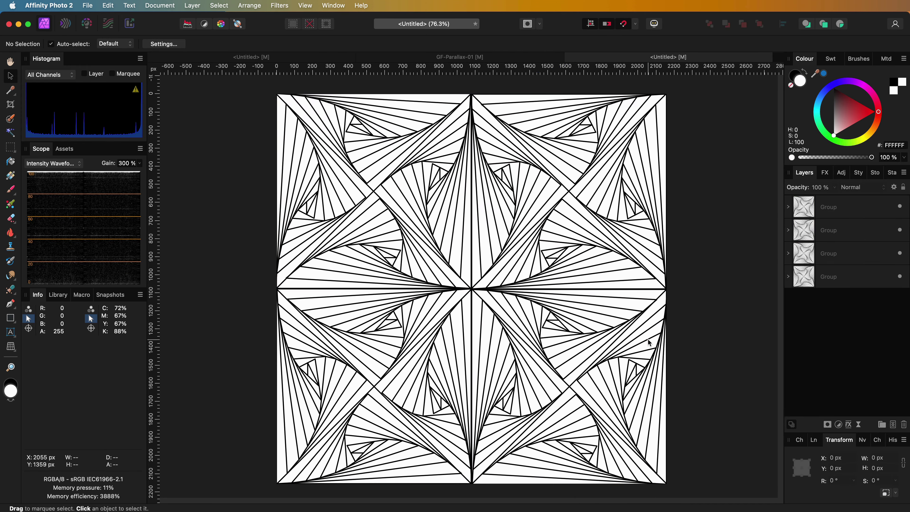
Step: Isolate the lower-left tile's left spiral by hiding the upper tiles, the white rectangle and both diagonal curves
{"action": "left_click", "coordinate": [650, 343]}
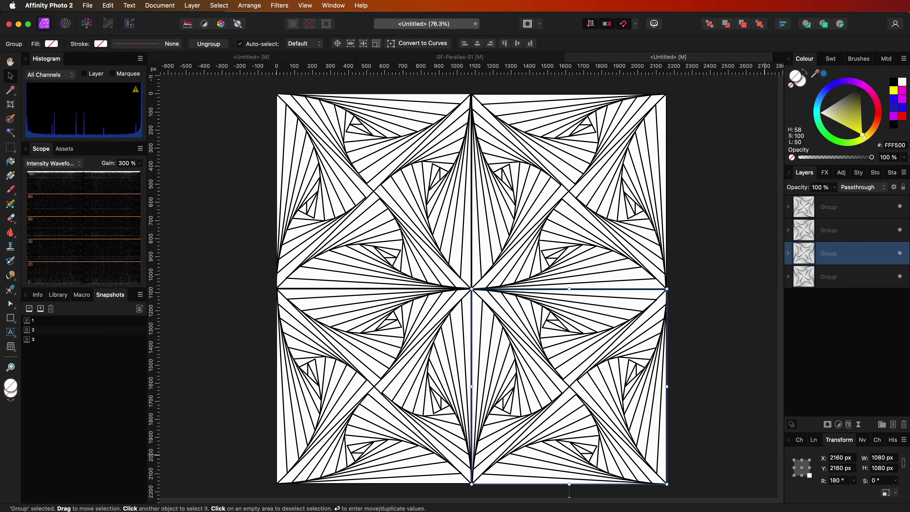
{"action": "left_click", "coordinate": [900, 207]}
{"action": "left_click", "coordinate": [899, 230]}
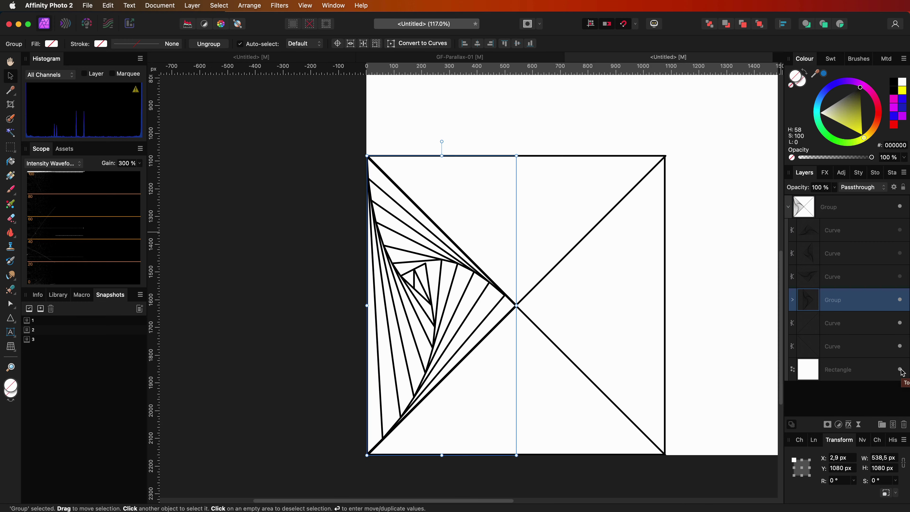
{"action": "left_click", "coordinate": [900, 369]}
{"action": "left_click", "coordinate": [900, 346]}
{"action": "left_click", "coordinate": [901, 323]}
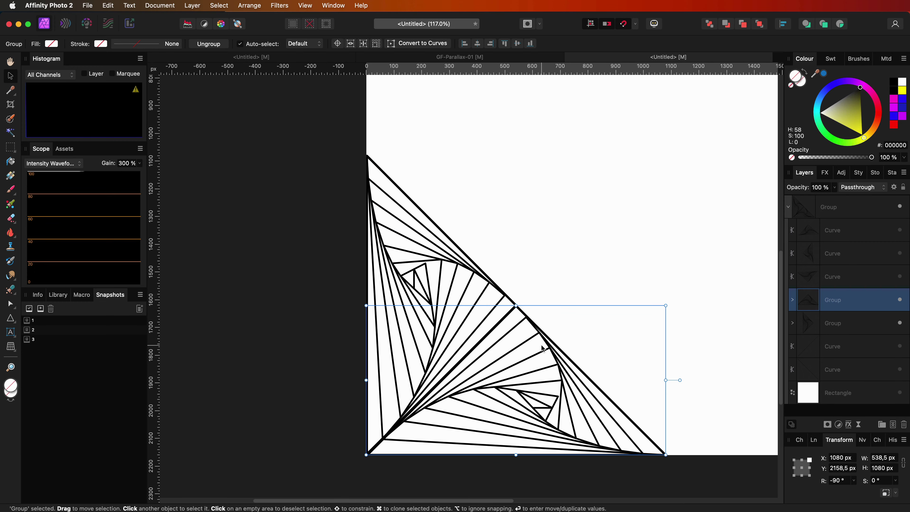
Step: Mirror the lower-left tile's bottom spiral horizontally and its left spiral vertically
{"action": "right_click", "coordinate": [541, 345]}
{"action": "right_click", "coordinate": [515, 423]}
{"action": "left_click", "coordinate": [536, 488]}
{"action": "right_click", "coordinate": [409, 361]}
{"action": "left_click", "coordinate": [430, 486]}
Step: Place a vertically flipped duplicate of the bottom spiral in the tile's upper triangle and fill the right triangle with the left spiral's mirrored copy
{"action": "left_click", "coordinate": [555, 391]}
{"action": "key", "text": "super+j"}
{"action": "right_click", "coordinate": [556, 390]}
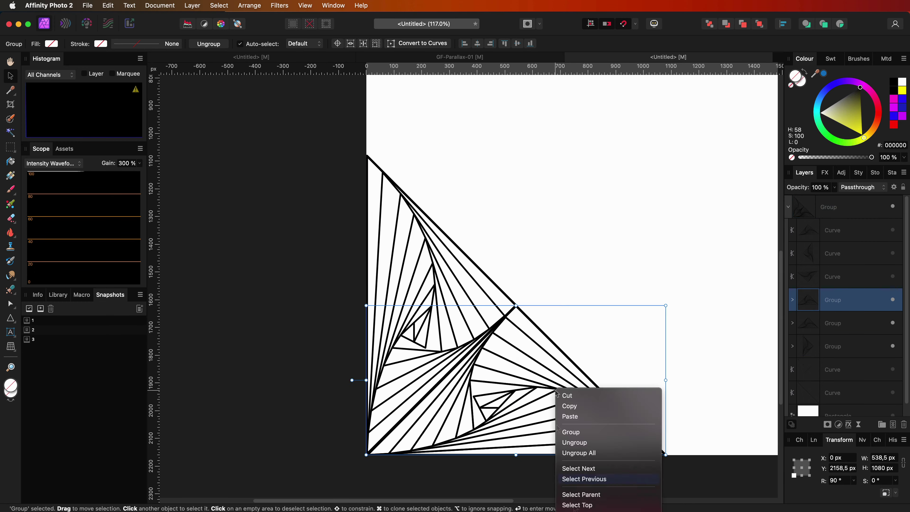
{"action": "left_click_drag", "start_coordinate": [522, 388], "coordinate": [522, 238]}
{"action": "right_click", "coordinate": [523, 238]}
{"action": "left_click", "coordinate": [651, 438]}
{"action": "left_click_drag", "start_coordinate": [427, 312], "coordinate": [564, 223]}
Step: Flip the upper-left tile copy vertically so that it mirrors the tile below it
{"action": "scroll", "coordinate": [574, 312], "scroll_direction": "down", "scroll_amount": 5}
{"action": "right_click", "coordinate": [563, 224]}
{"action": "mouse_move", "coordinate": [601, 397]}
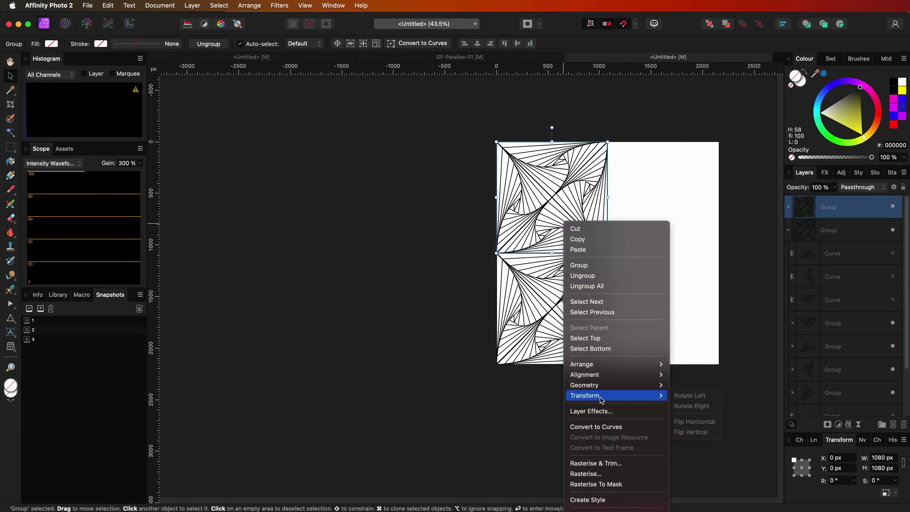
{"action": "left_click", "coordinate": [691, 432]}
Step: Duplicate the lower-left and upper-left tiles into the right half of the canvas to complete the four-tile pattern
{"action": "left_click_drag", "start_coordinate": [552, 305], "coordinate": [663, 305]}
{"action": "left_click", "coordinate": [555, 200]}
{"action": "key", "text": "super+j"}
{"action": "left_click_drag", "start_coordinate": [555, 199], "coordinate": [666, 198]}
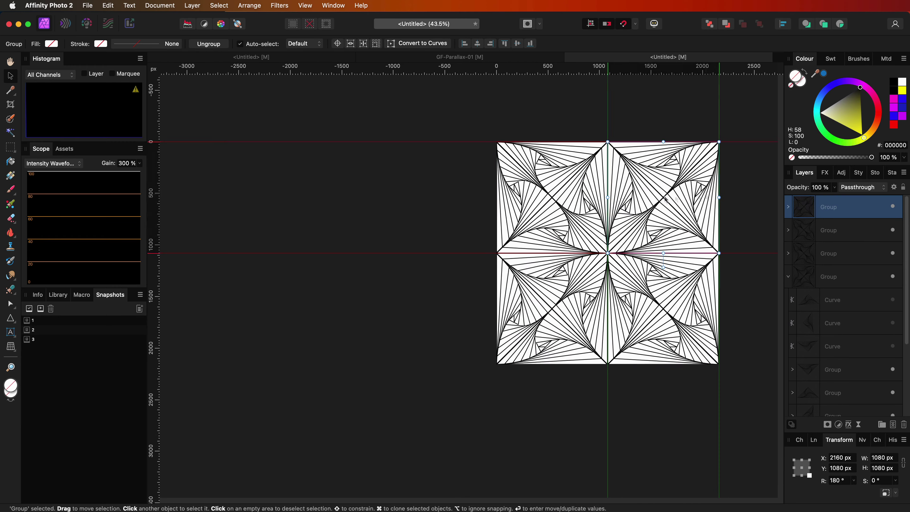
{"action": "left_click", "coordinate": [735, 193]}
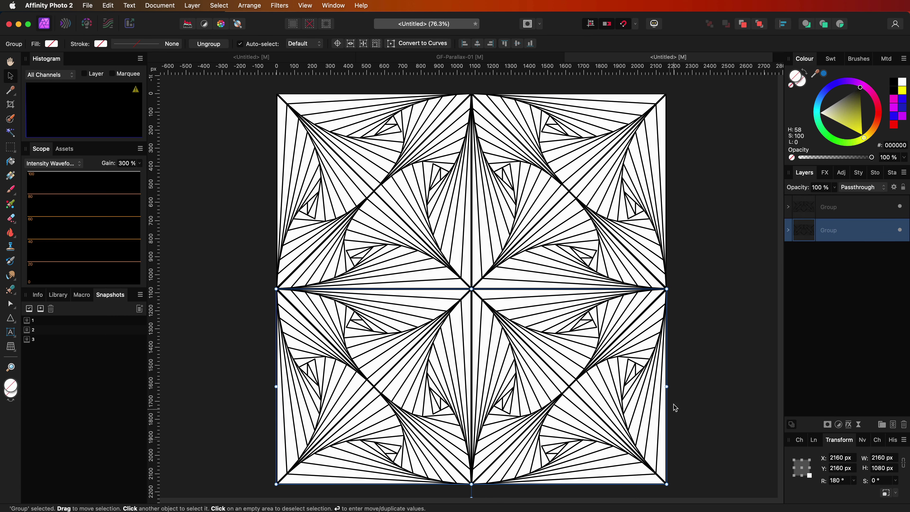
{"action": "left_click", "coordinate": [723, 352]}
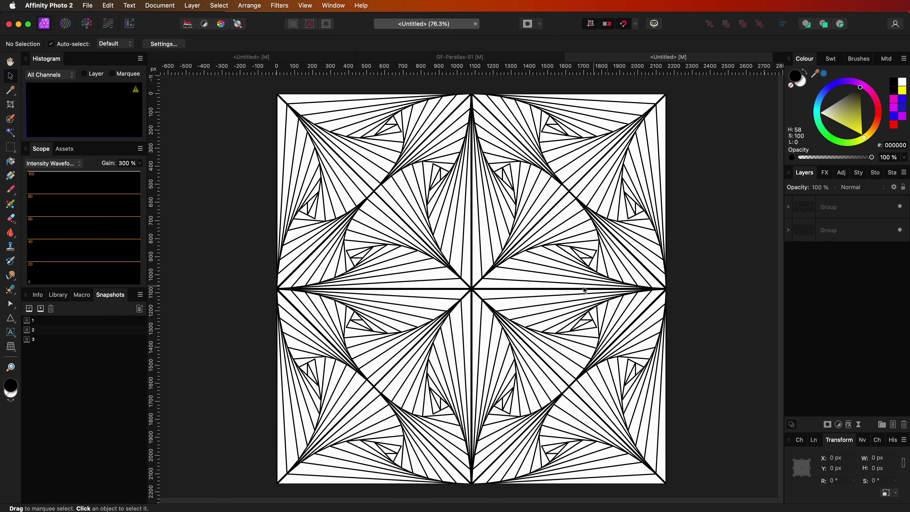
Step: Try a yellow brush stroke on the Pixel layer over the blue spiral triangle and delete that layer
{"action": "scroll", "coordinate": [581, 291], "scroll_direction": "down", "scroll_amount": 1}
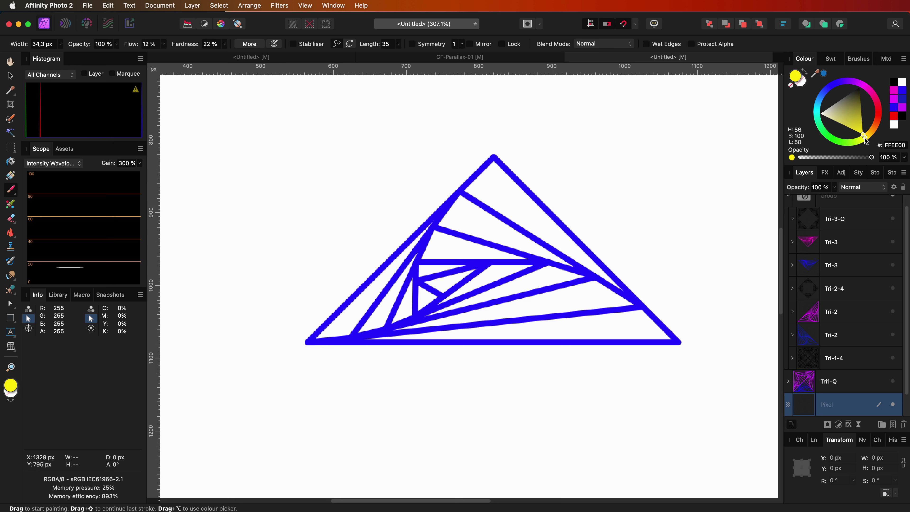
{"action": "mouse_move", "coordinate": [437, 200]}
{"action": "left_mouse_down"}
{"action": "mouse_move", "coordinate": [309, 341]}
{"action": "mouse_move", "coordinate": [494, 158]}
{"action": "mouse_move", "coordinate": [394, 330]}
{"action": "mouse_move", "coordinate": [541, 246]}
{"action": "mouse_move", "coordinate": [488, 323]}
{"action": "mouse_move", "coordinate": [461, 193]}
{"action": "mouse_move", "coordinate": [592, 277]}
{"action": "mouse_move", "coordinate": [407, 257]}
{"action": "mouse_move", "coordinate": [552, 266]}
{"action": "mouse_move", "coordinate": [450, 295]}
{"action": "left_mouse_up"}
{"action": "key", "text": "Delete"}
Step: Make the Tri1-Q and Tri-1-4 layers visible around the blue spiral triangle
{"action": "scroll", "coordinate": [590, 364], "scroll_direction": "down", "scroll_amount": 3}
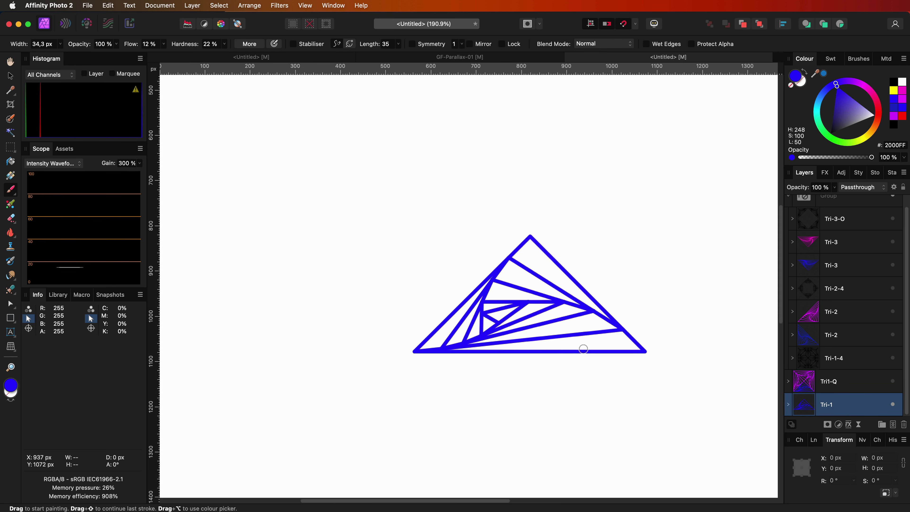
{"action": "key", "text": "space"}
{"action": "left_click_drag", "start_coordinate": [584, 334], "coordinate": [565, 376]}
{"action": "left_click", "coordinate": [893, 382]}
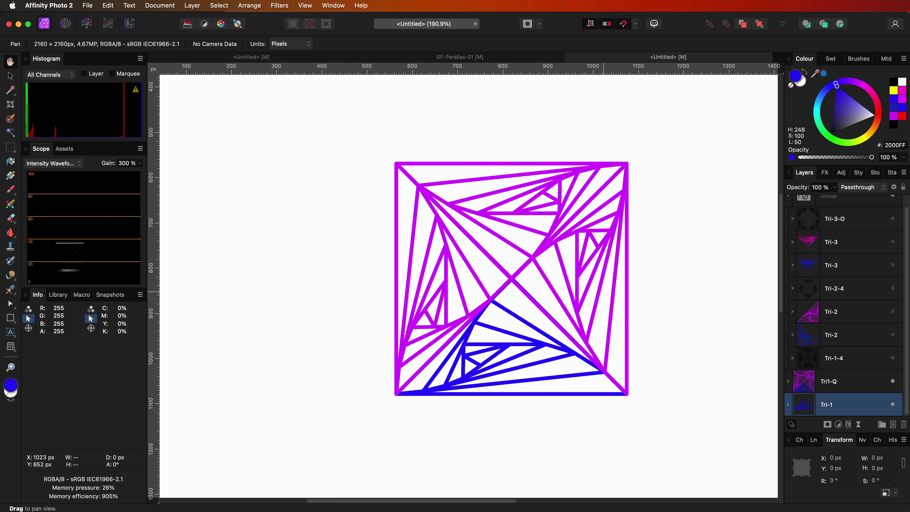
{"action": "scroll", "coordinate": [627, 325], "scroll_direction": "down", "scroll_amount": 3}
{"action": "left_click_drag", "start_coordinate": [683, 346], "coordinate": [566, 328]}
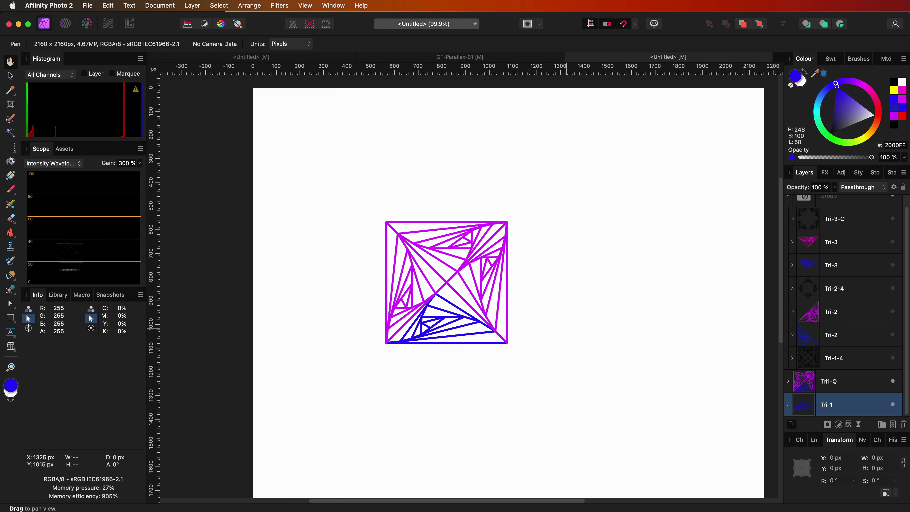
{"action": "left_click", "coordinate": [893, 358]}
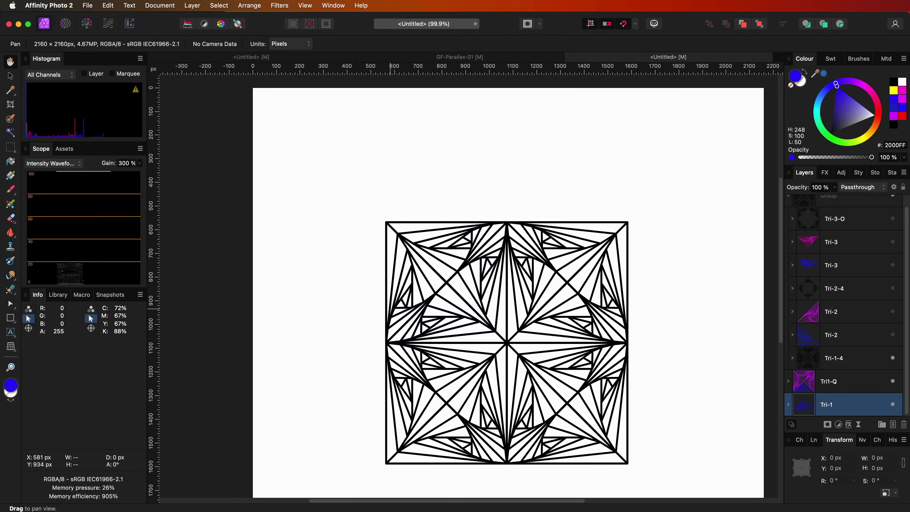
Step: Make both Tri-2 layers and the Tri-2-4 layer visible to extend the square pattern into a diamond
{"action": "left_click", "coordinate": [893, 334]}
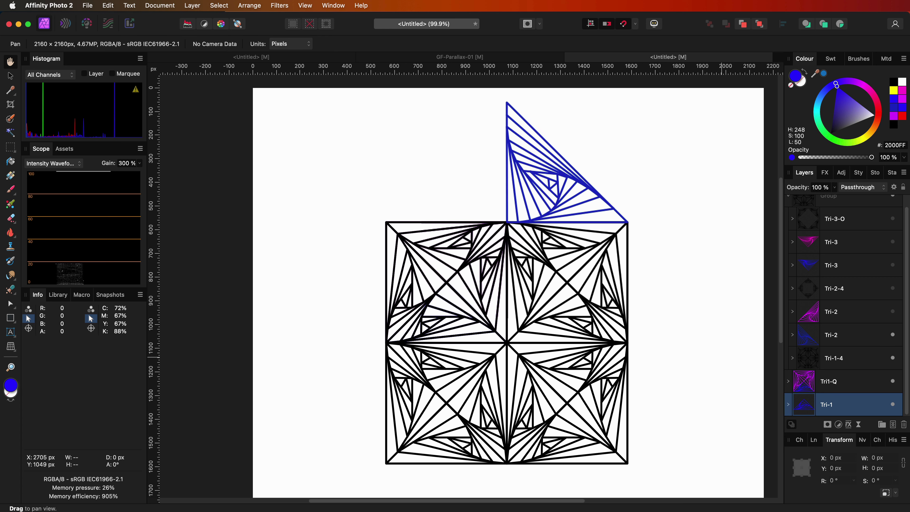
{"action": "left_click", "coordinate": [893, 312]}
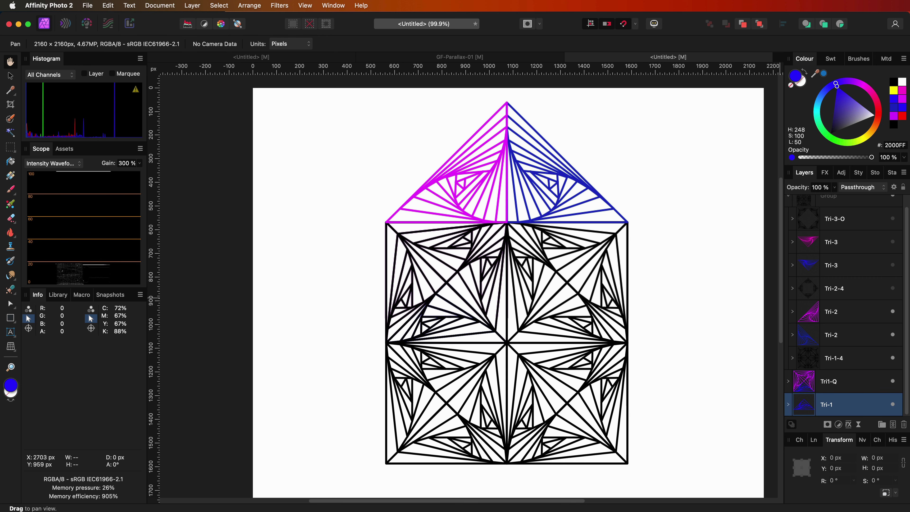
{"action": "left_click", "coordinate": [893, 288]}
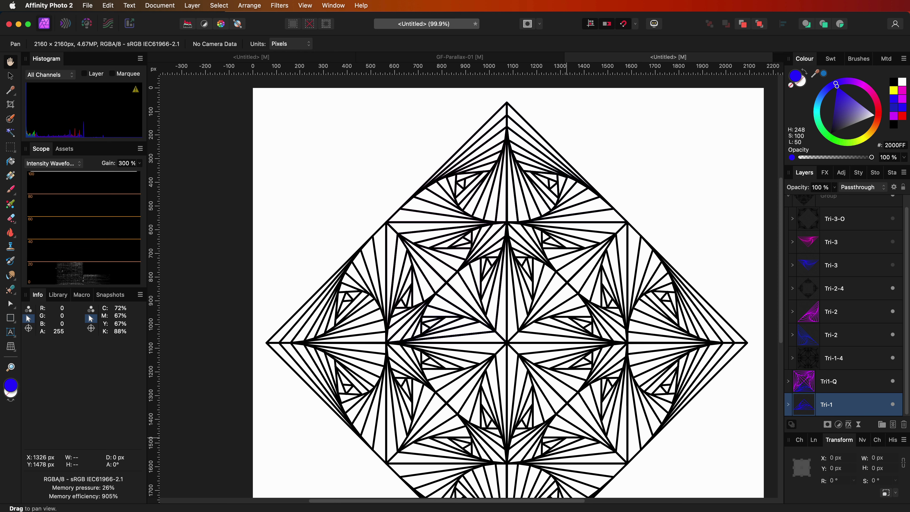
Step: Make both Tri-3 layers and the Tri-3-O layer visible to fill the corners around the diamond
{"action": "key", "text": "super+0"}
{"action": "left_click", "coordinate": [893, 265]}
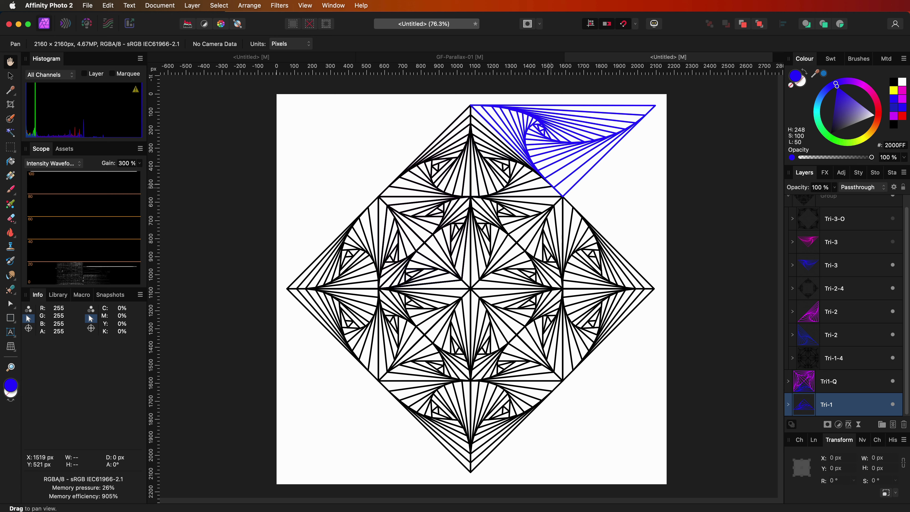
{"action": "left_click", "coordinate": [893, 242]}
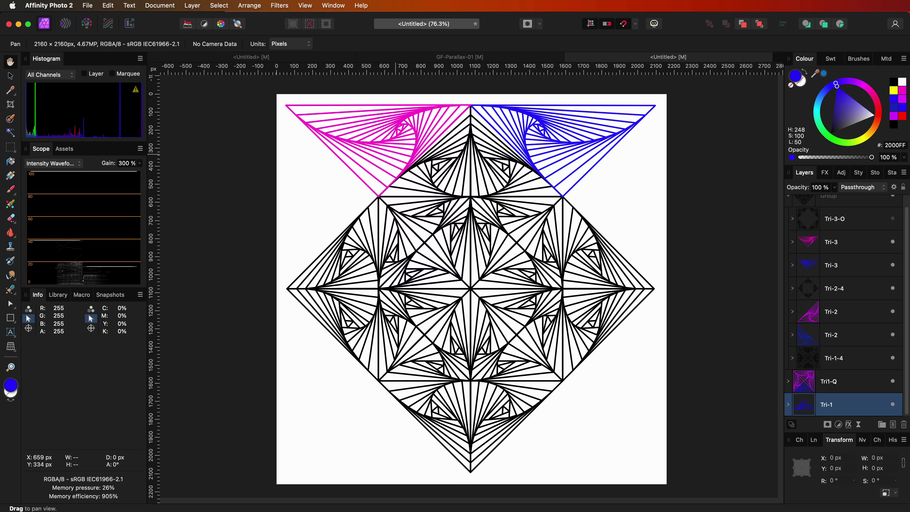
{"action": "key", "text": "super+z"}
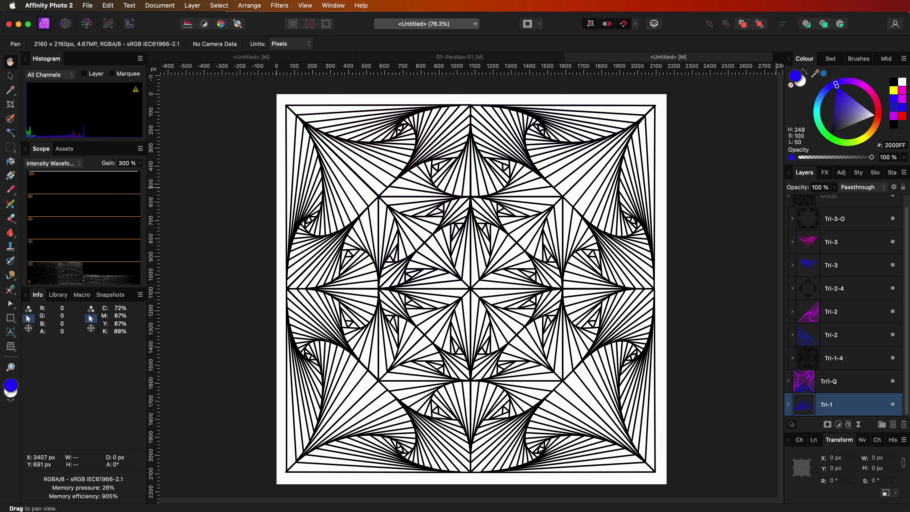
{"action": "scroll", "coordinate": [842, 305], "scroll_direction": "up", "scroll_amount": 1}
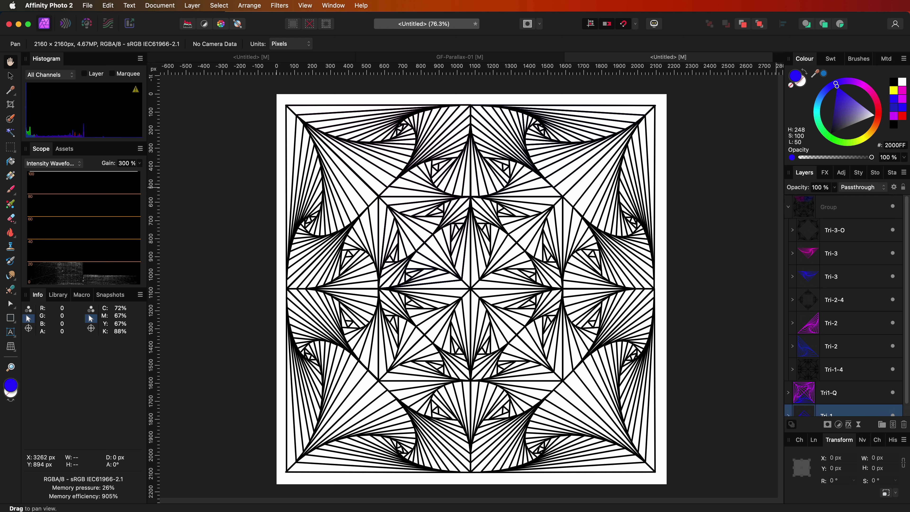